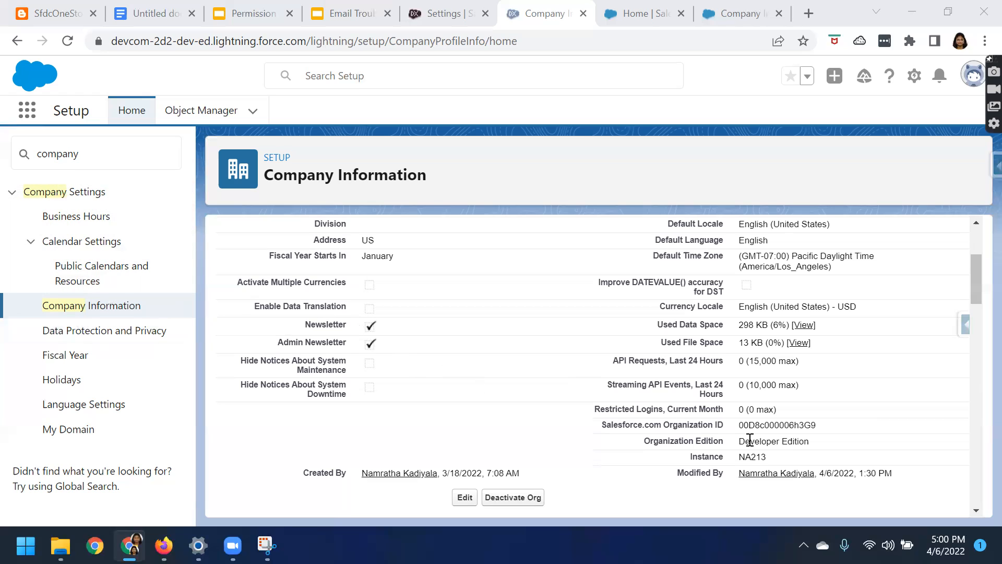
# Check the Organization Edition on the Company Information page and the total for the Salesforce user license
pyautogui.moveTo(645, 441); pyautogui.dragTo(829, 448)
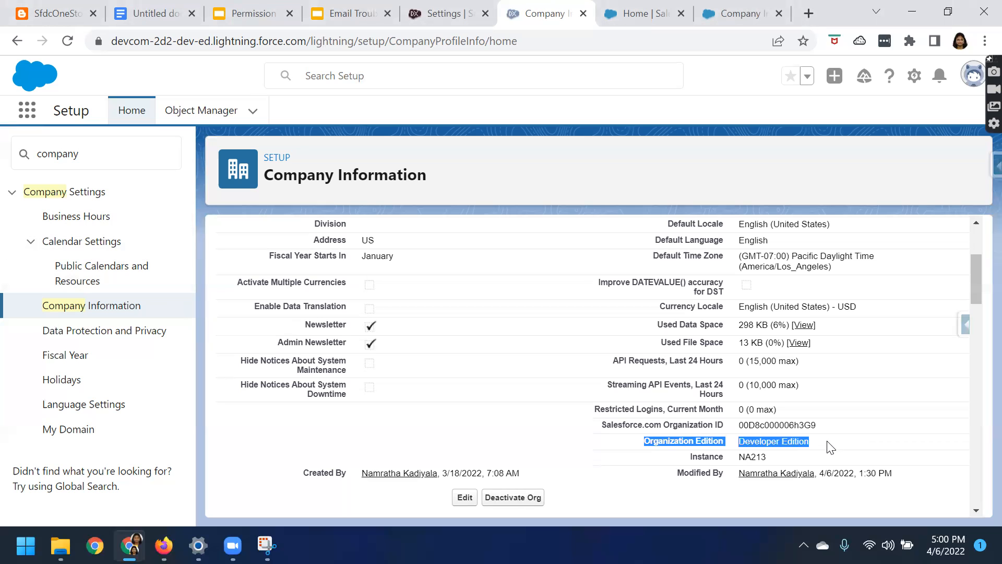
pyautogui.scroll(-4, 821, 443)
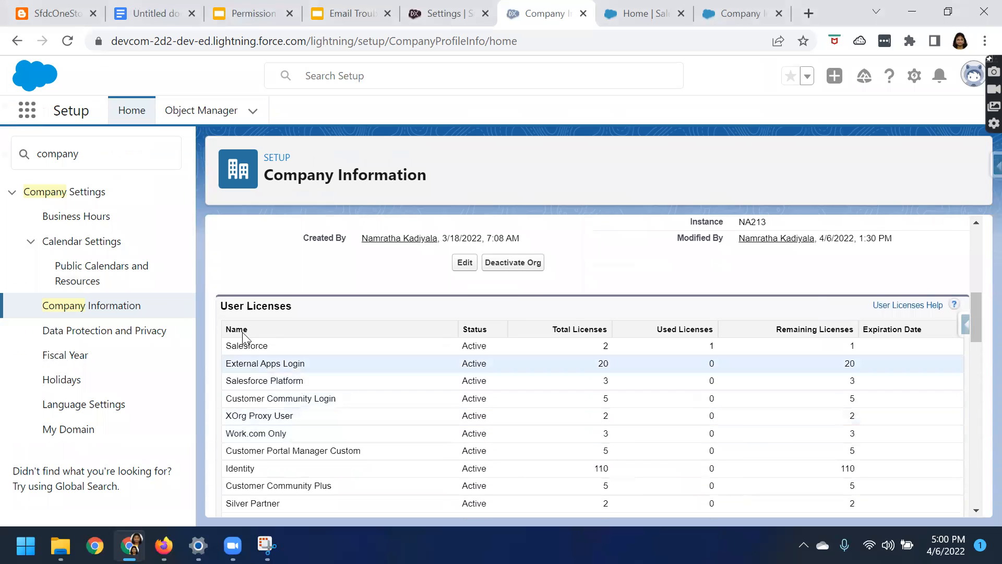
pyautogui.moveTo(221, 305); pyautogui.dragTo(285, 307)
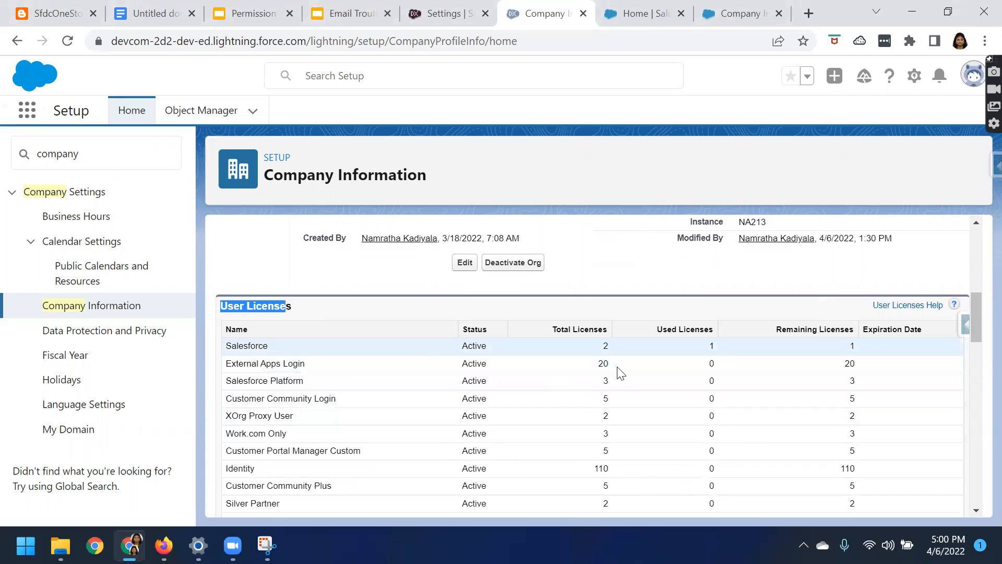
pyautogui.doubleClick(605, 345)
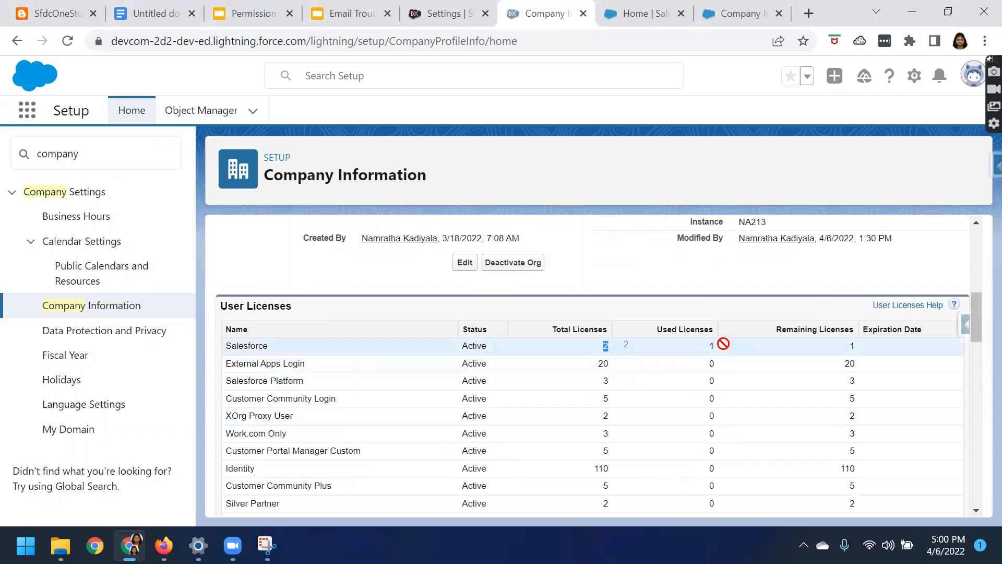
pyautogui.scroll(-1, 346, 445)
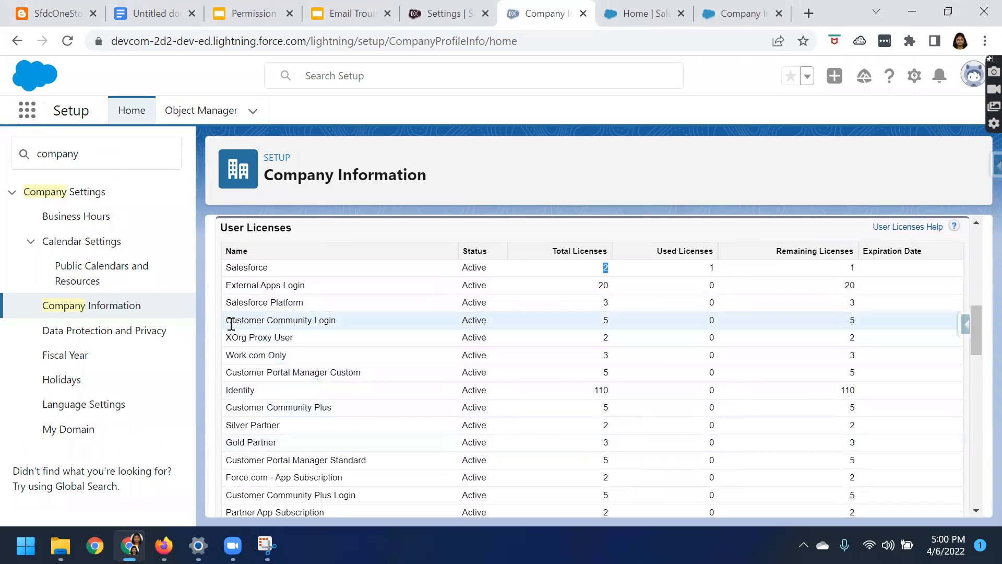
# Examine the Customer Community and Partner Community entries under User Licenses, including the total licenses for Customer Community Plus and Partner Community
pyautogui.moveTo(228, 320); pyautogui.dragTo(347, 326)
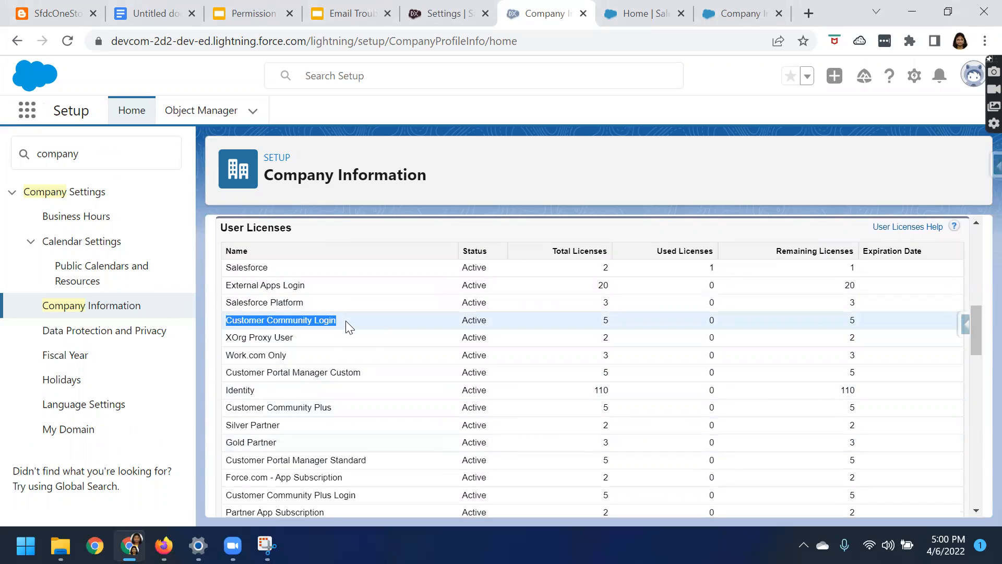
pyautogui.moveTo(228, 408); pyautogui.dragTo(327, 408)
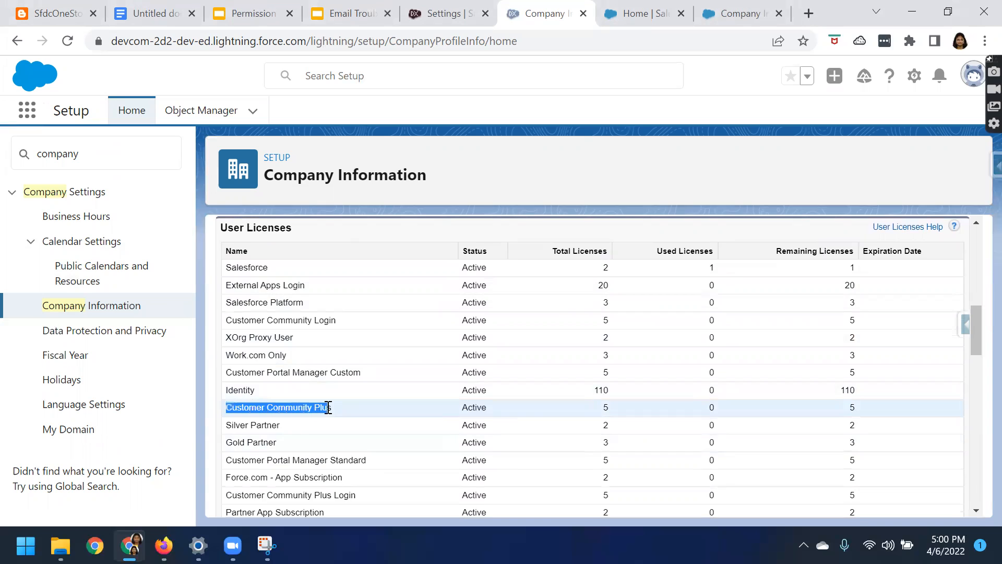
pyautogui.scroll(-1, 257, 465)
pyautogui.moveTo(224, 504); pyautogui.dragTo(348, 501)
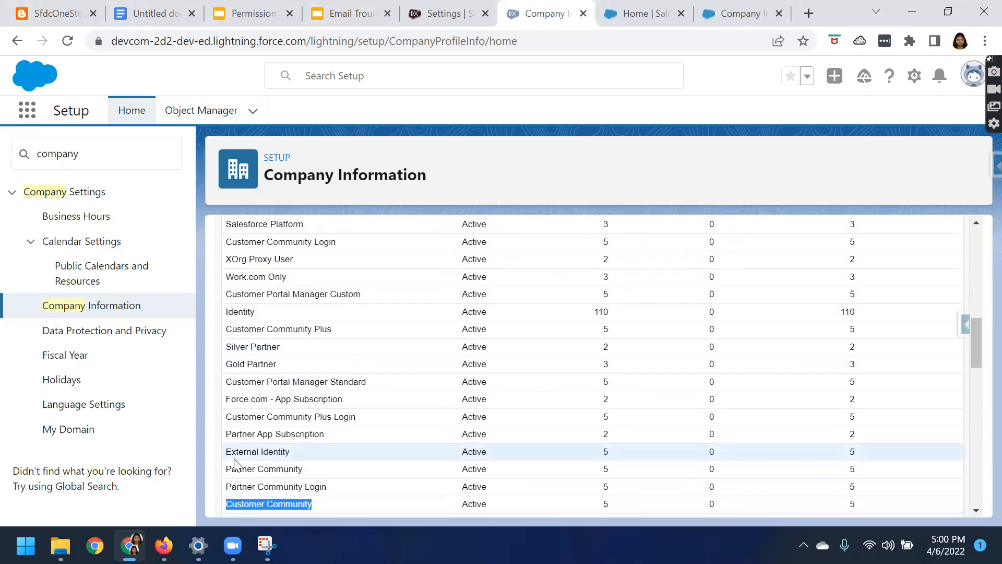
pyautogui.moveTo(226, 468); pyautogui.dragTo(305, 467)
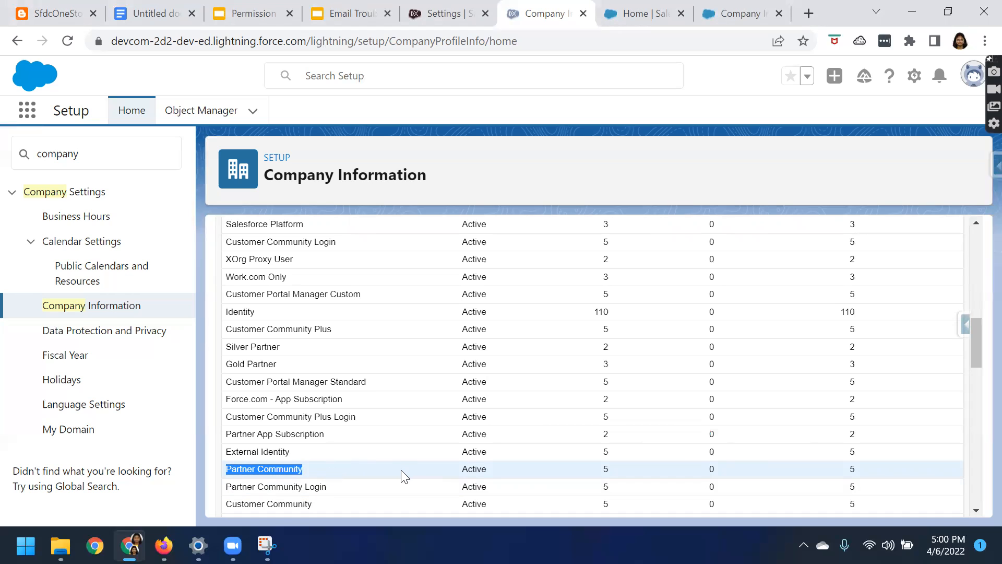
pyautogui.scroll(1, 377, 475)
pyautogui.scroll(1, 373, 474)
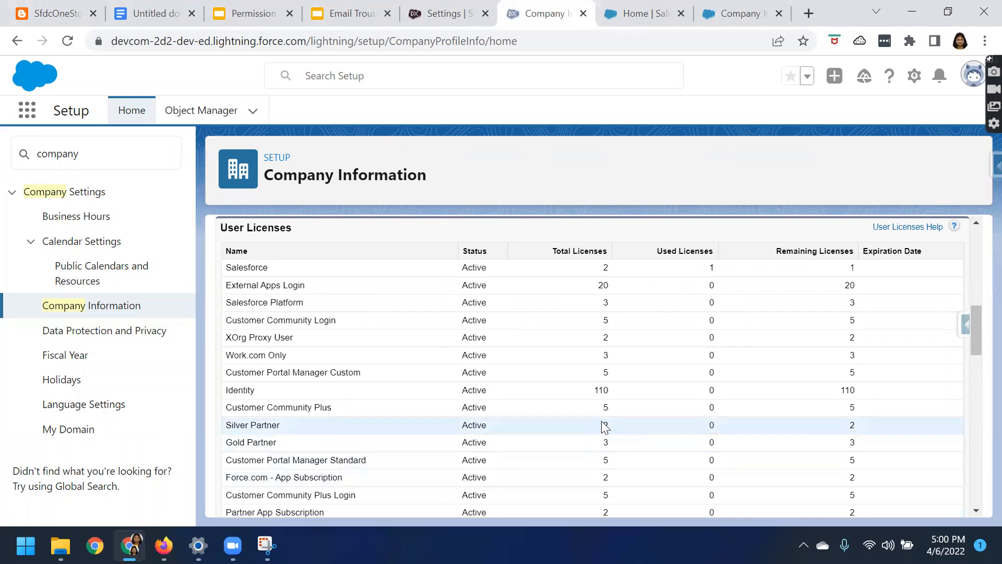
pyautogui.moveTo(597, 409); pyautogui.dragTo(612, 405)
pyautogui.scroll(-3, 687, 453)
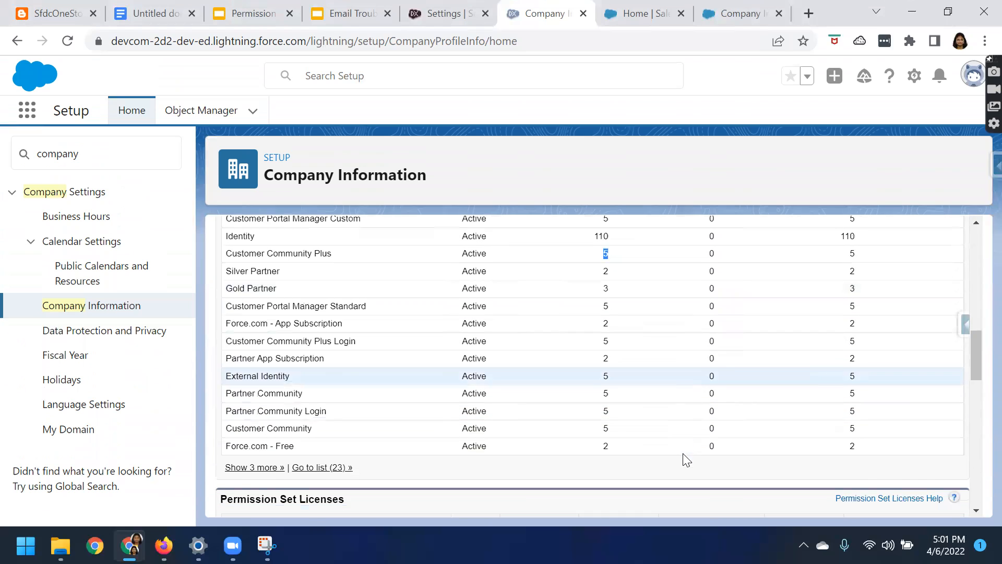
pyautogui.moveTo(226, 391); pyautogui.dragTo(305, 391)
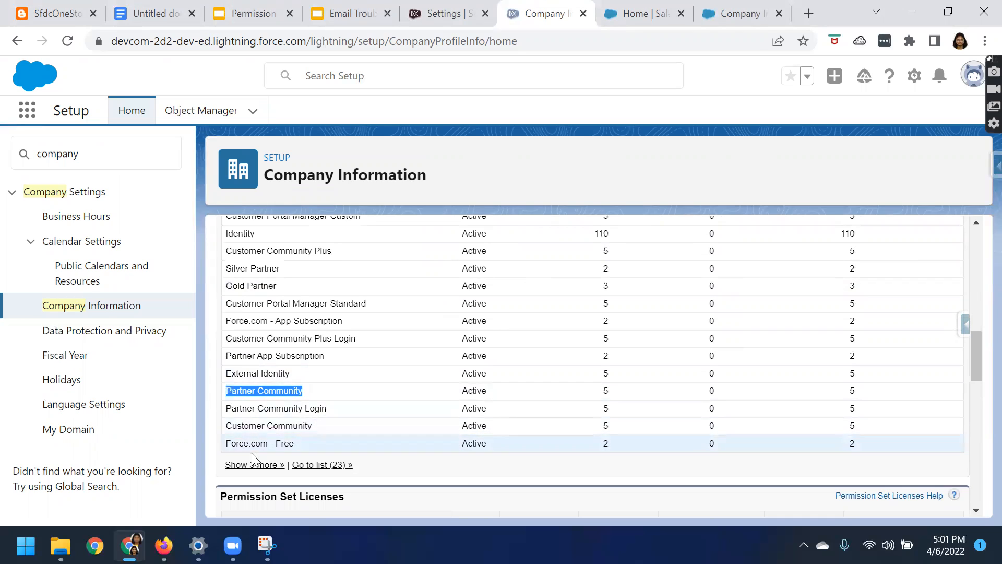
pyautogui.moveTo(597, 396); pyautogui.dragTo(622, 393)
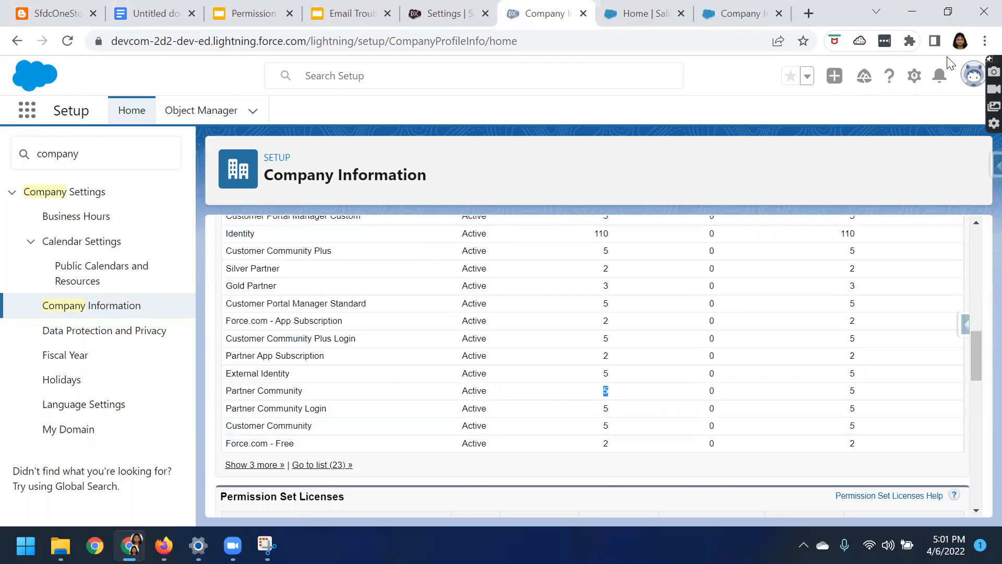
# Switch to the trial org's Company Information page and check its Organization Edition
pyautogui.click(947, 11)
pyautogui.click(704, 75)
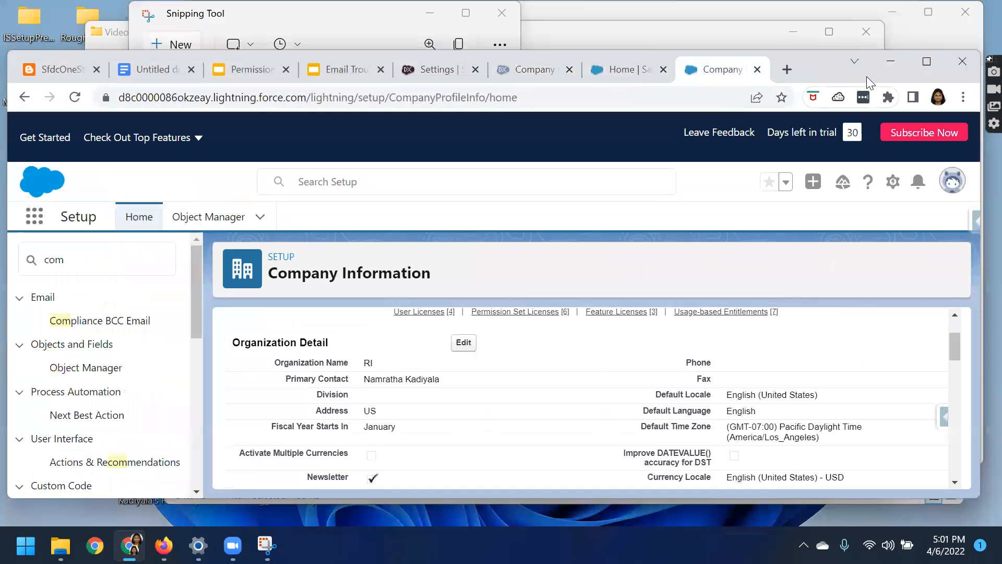
pyautogui.doubleClick(867, 76)
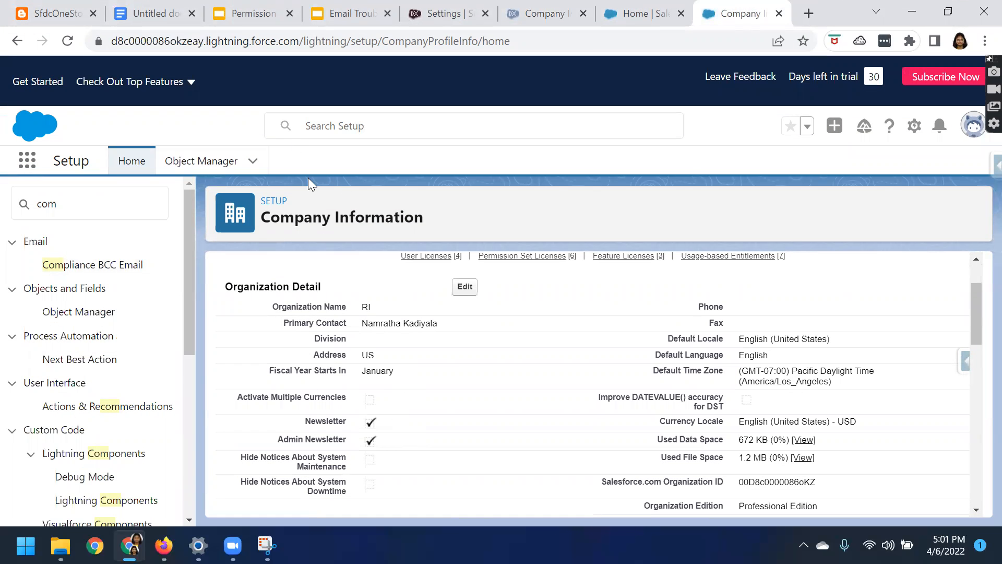
pyautogui.scroll(-3, 352, 367)
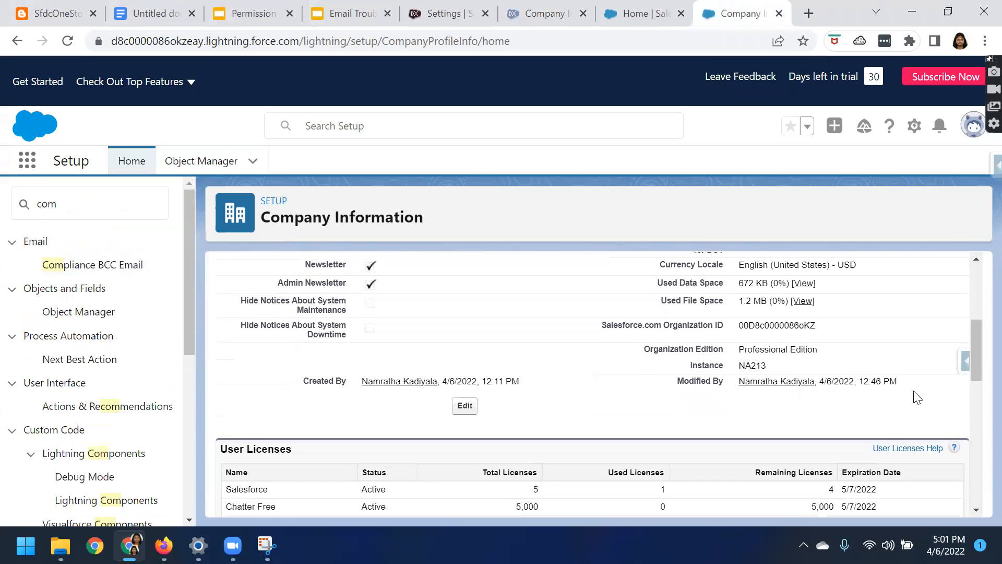
pyautogui.moveTo(741, 349); pyautogui.dragTo(819, 349)
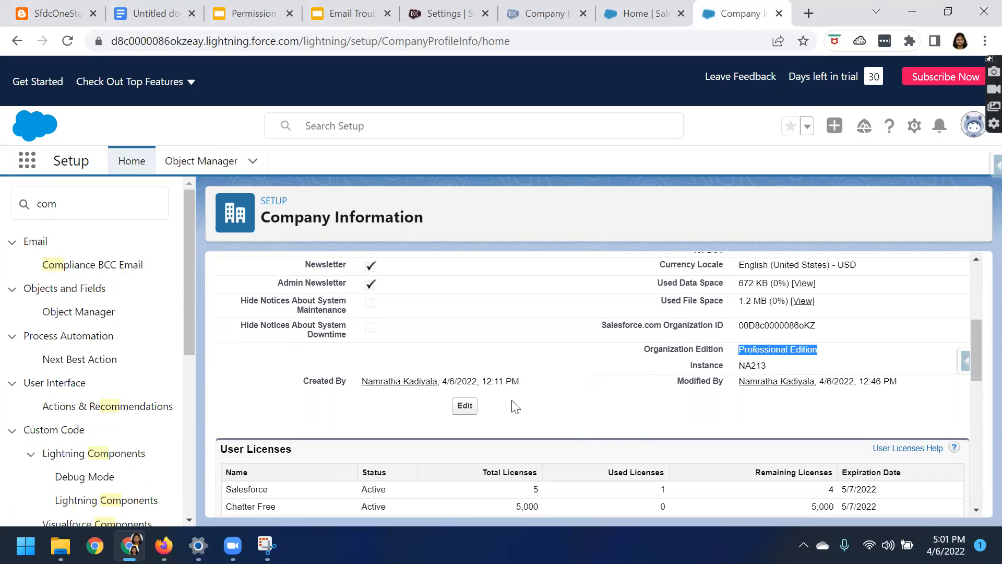
# Review the trial org's User Licenses and examine the total and used counts for the Salesforce license
pyautogui.scroll(-3, 515, 407)
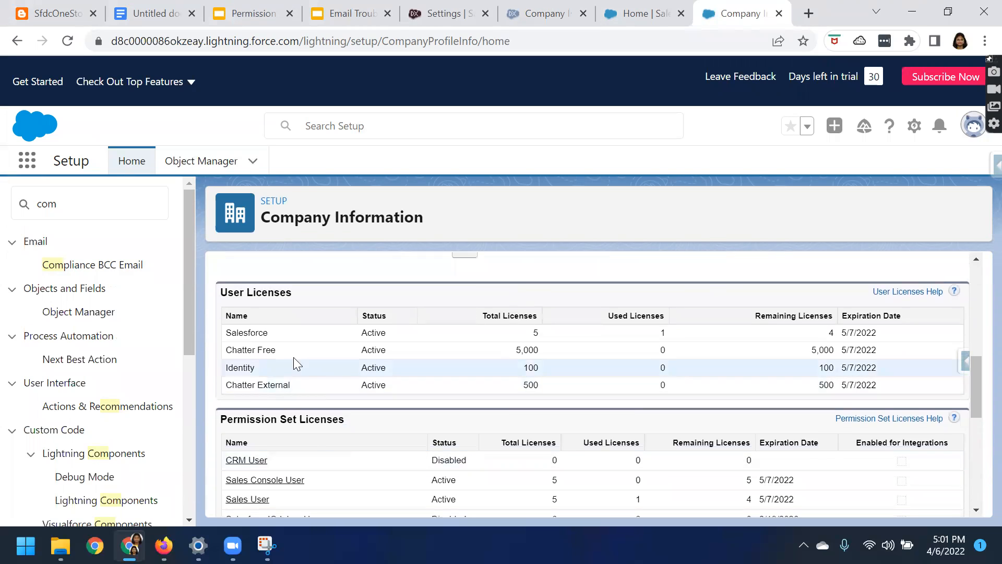
pyautogui.moveTo(225, 333); pyautogui.dragTo(269, 335)
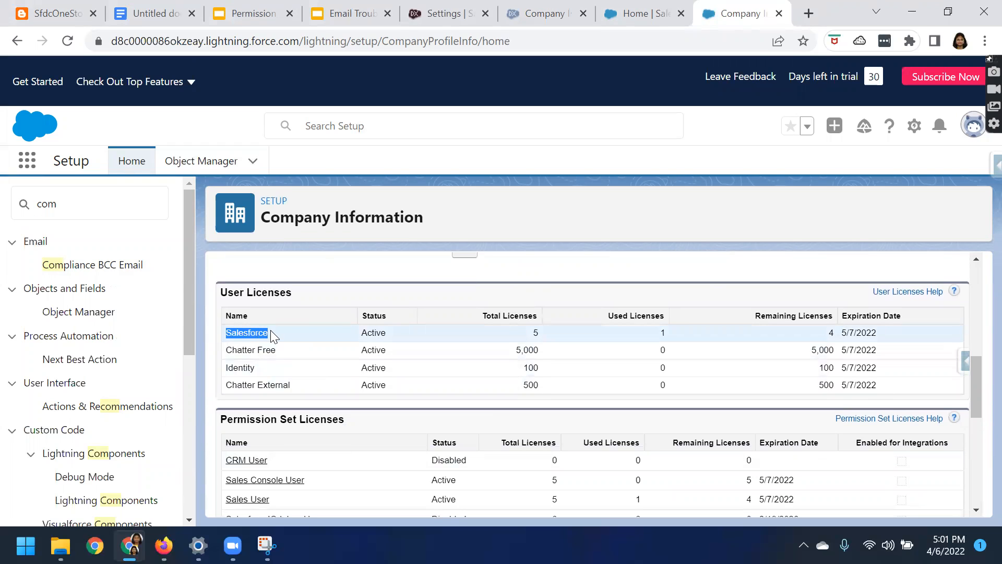
pyautogui.doubleClick(536, 332)
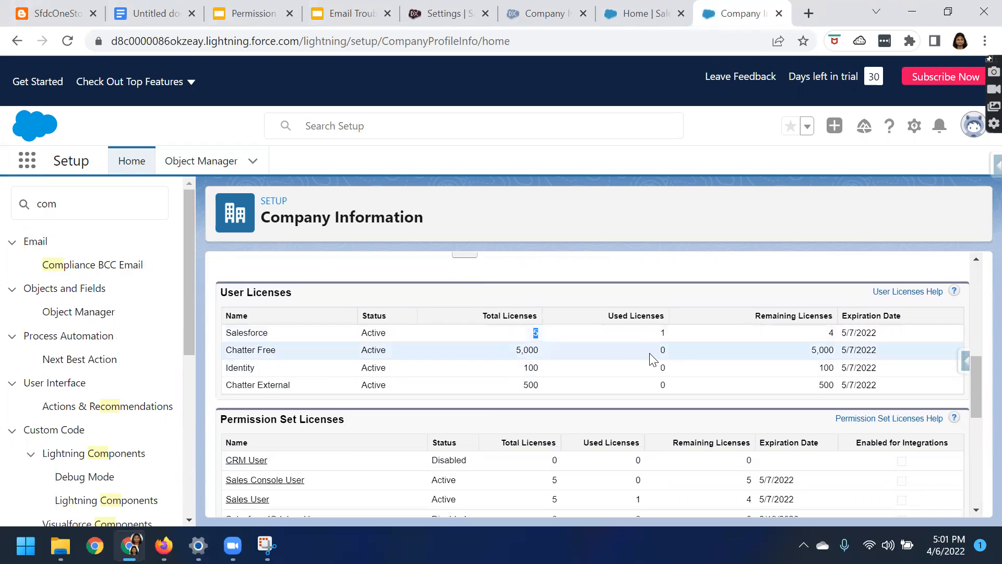
pyautogui.doubleClick(662, 333)
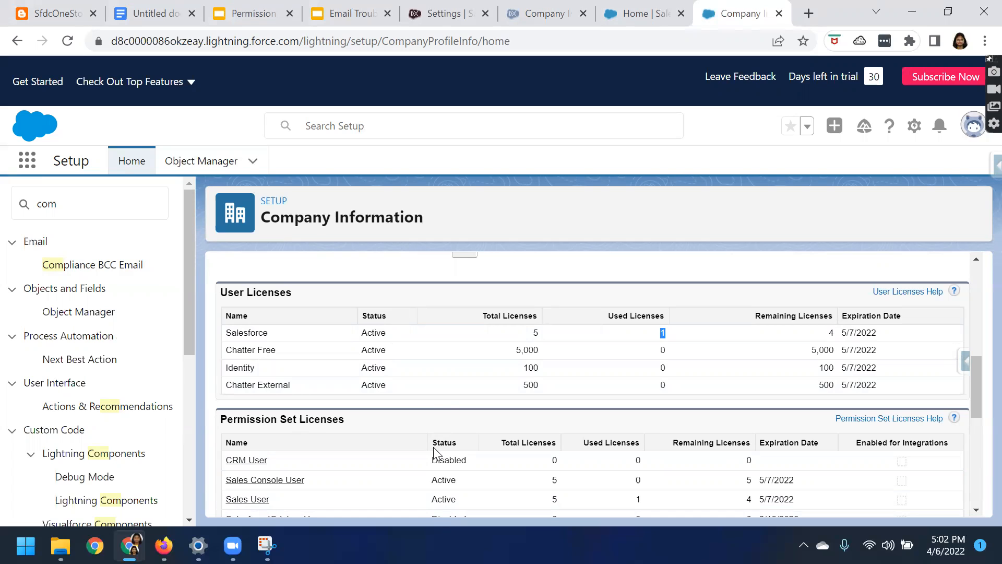
pyautogui.scroll(1, 433, 452)
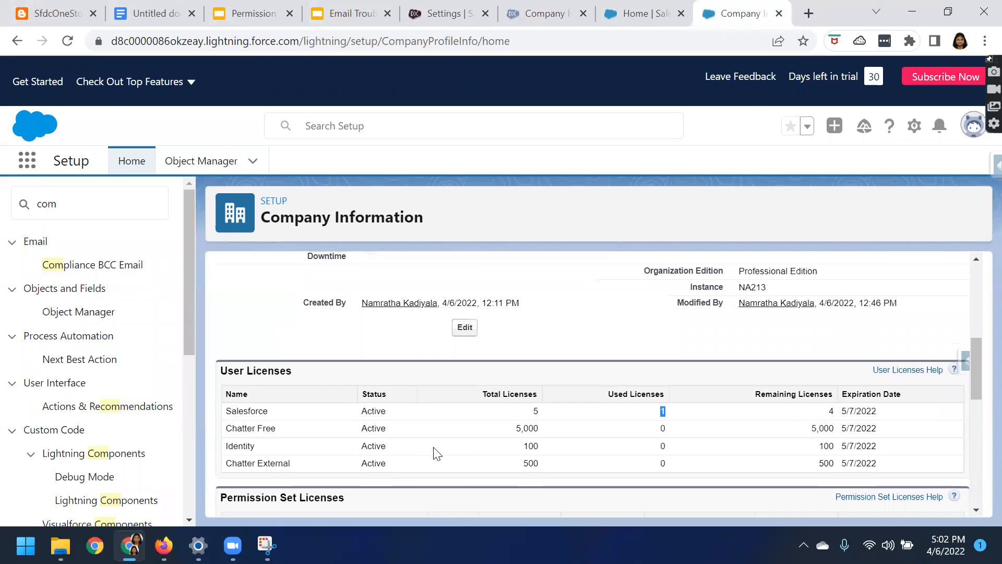
pyautogui.scroll(2, 814, 301)
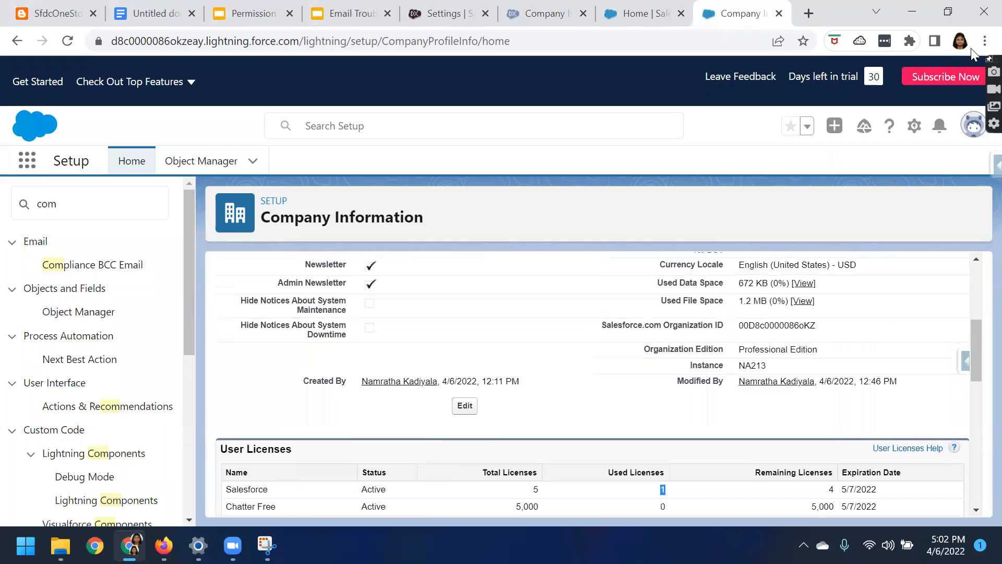
# Return to the developer org's Company Information page and search Setup for "comm"
pyautogui.moveTo(941, 17)
pyautogui.scroll(5, 560, 403)
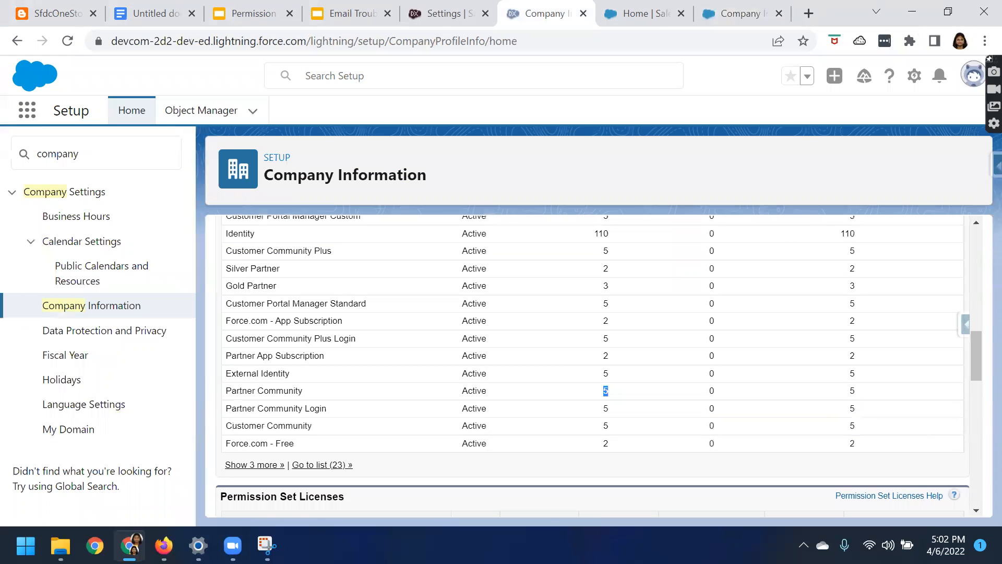
pyautogui.moveTo(198, 545)
pyautogui.doubleClick(54, 152)
pyautogui.write('c')
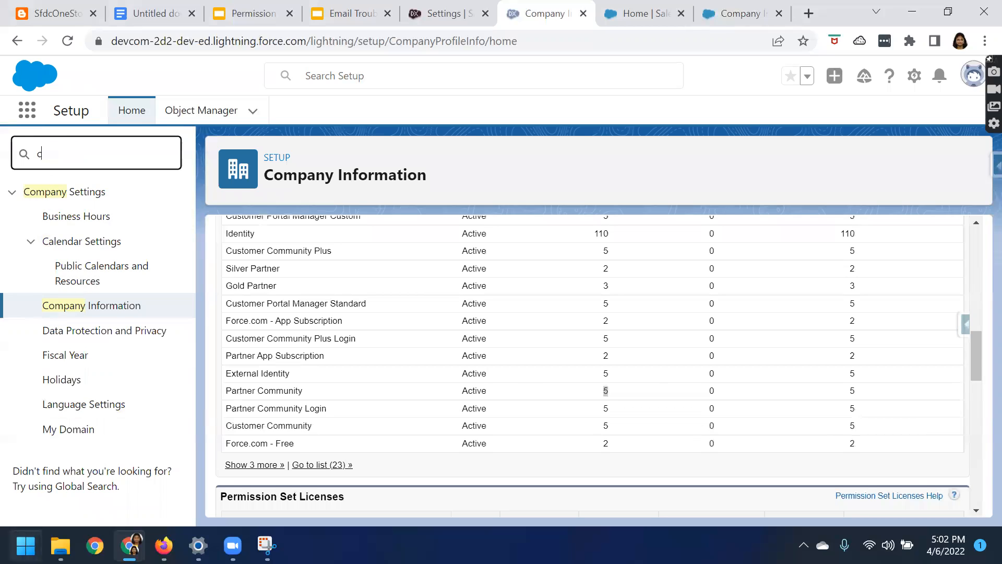
pyautogui.write('omm')
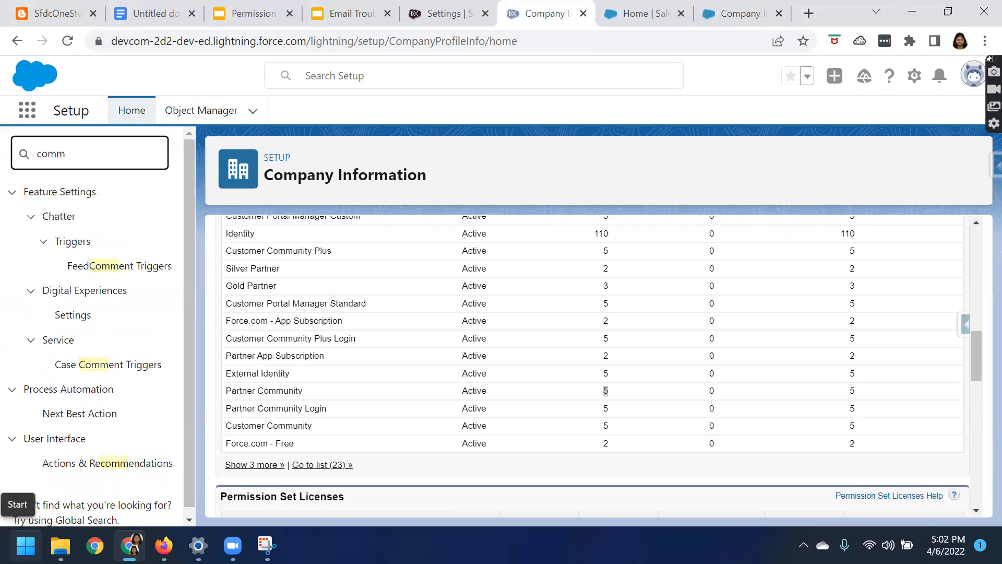
pyautogui.scroll(-1, 127, 425)
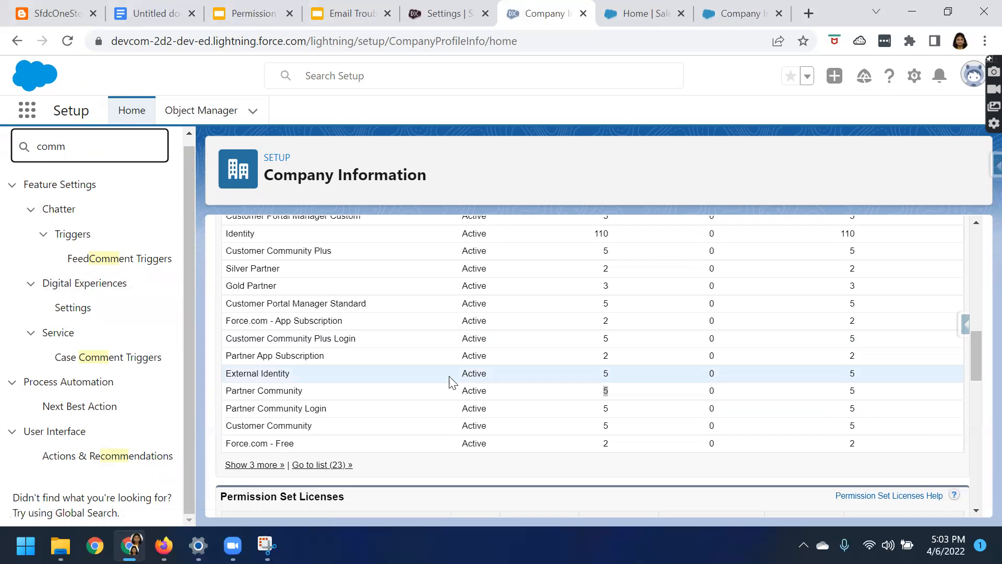
# Recheck the developer org's edition and user licenses, and open the Digital Experiences Settings page
pyautogui.scroll(5, 449, 381)
pyautogui.scroll(5, 449, 382)
pyautogui.scroll(-4, 412, 418)
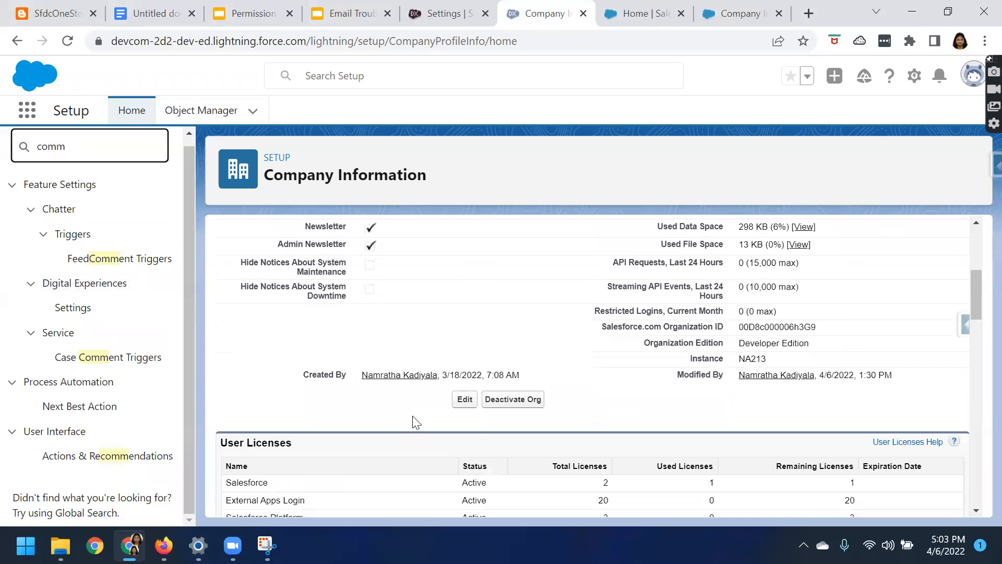
pyautogui.scroll(-3, 416, 422)
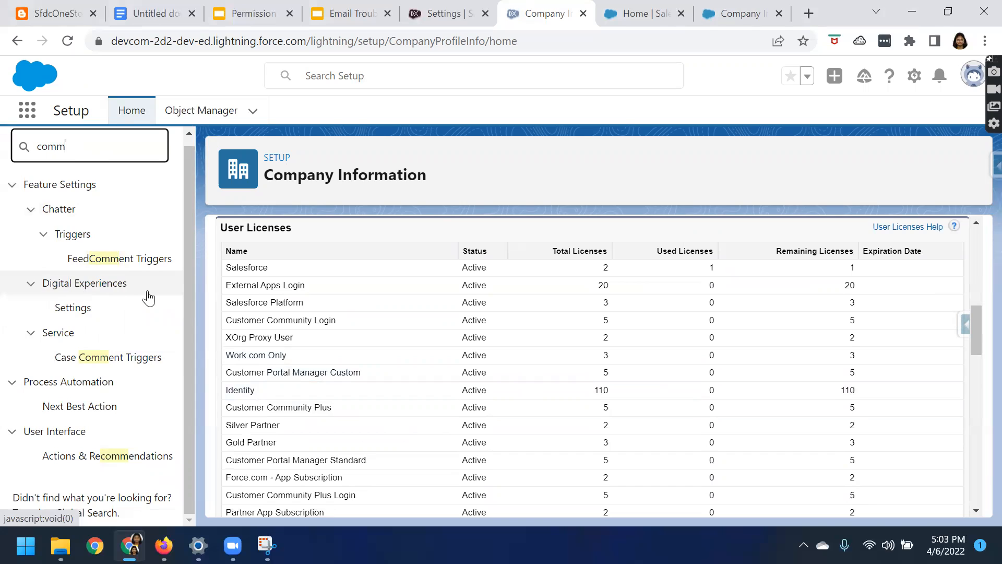
pyautogui.click(73, 313)
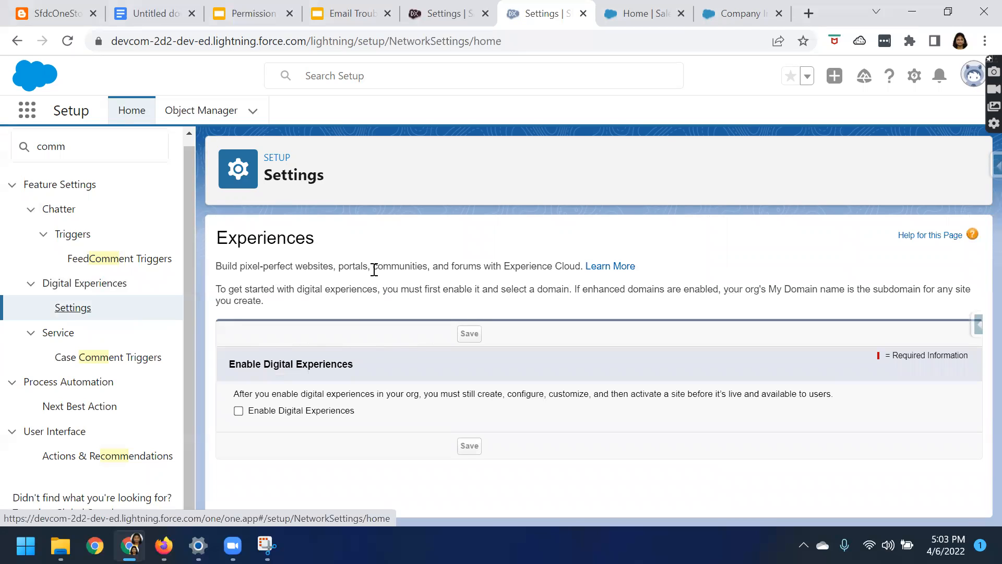
# Select the Enable Digital Experiences option and review the domain name section
pyautogui.moveTo(217, 233); pyautogui.dragTo(307, 270)
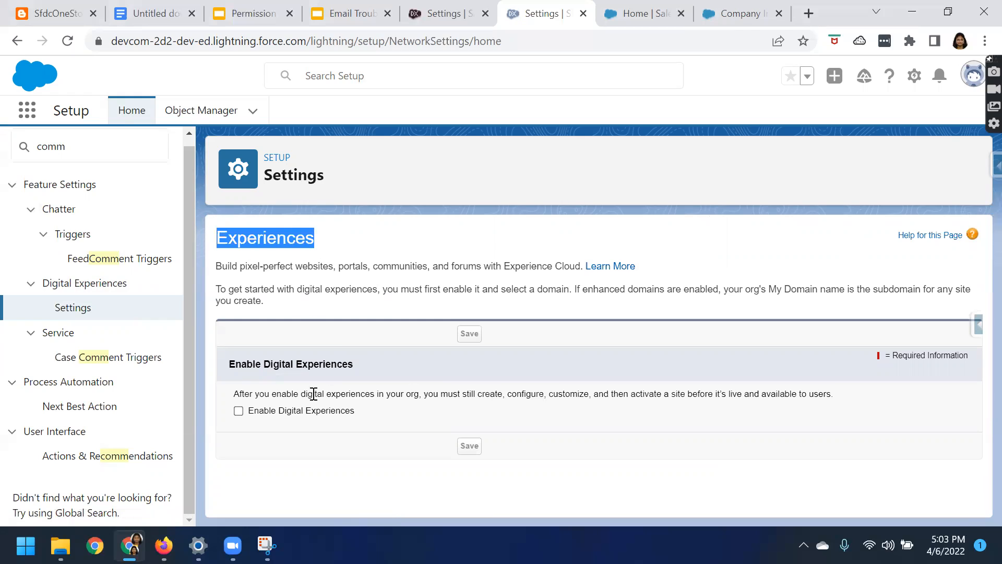
pyautogui.moveTo(229, 365); pyautogui.dragTo(353, 364)
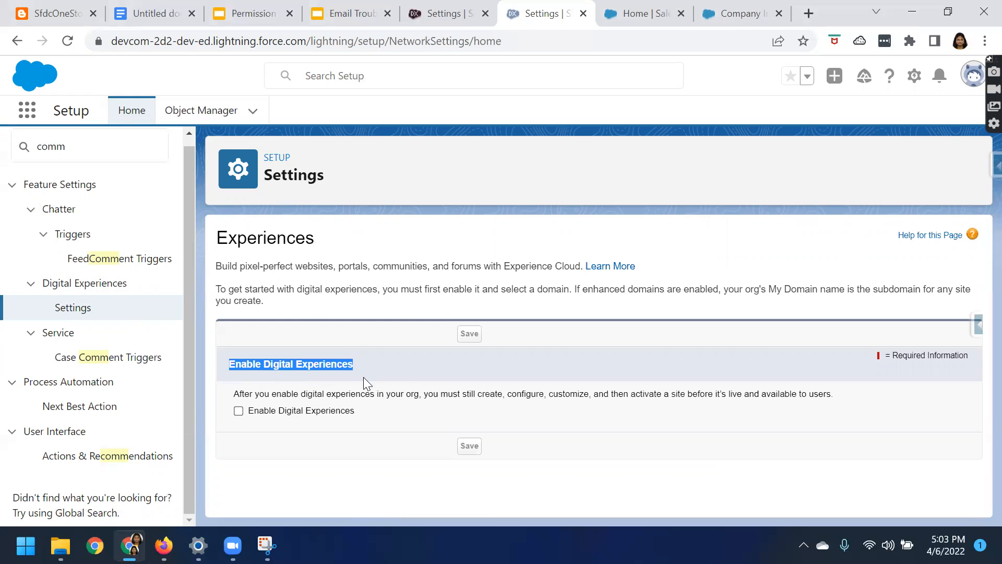
pyautogui.click(238, 410)
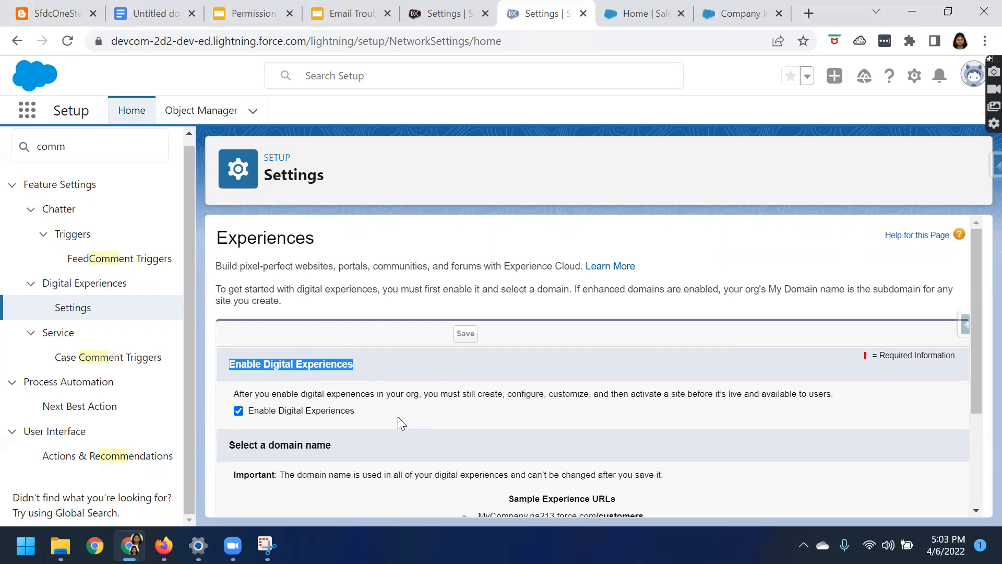
pyautogui.scroll(-2, 392, 424)
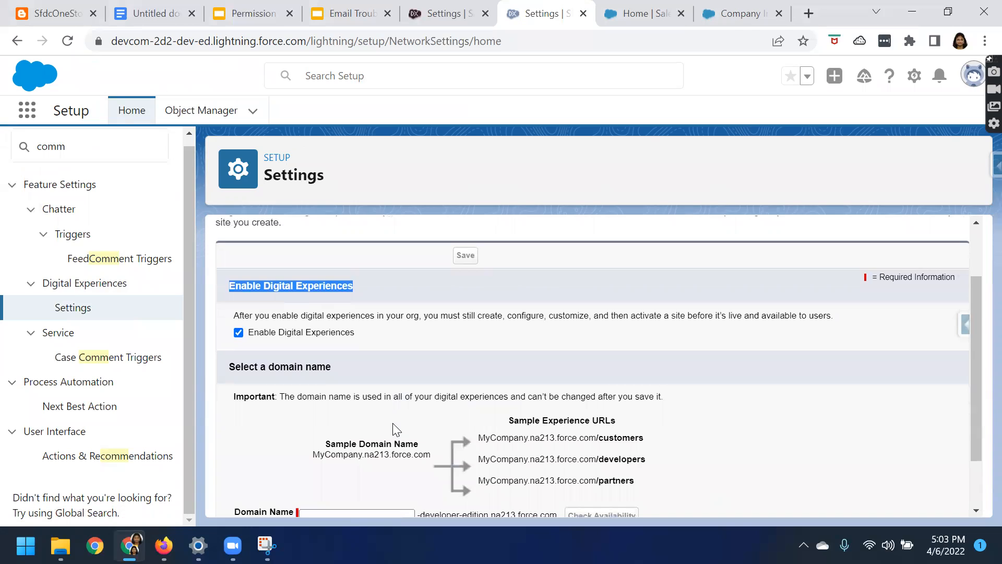
pyautogui.scroll(-2, 393, 424)
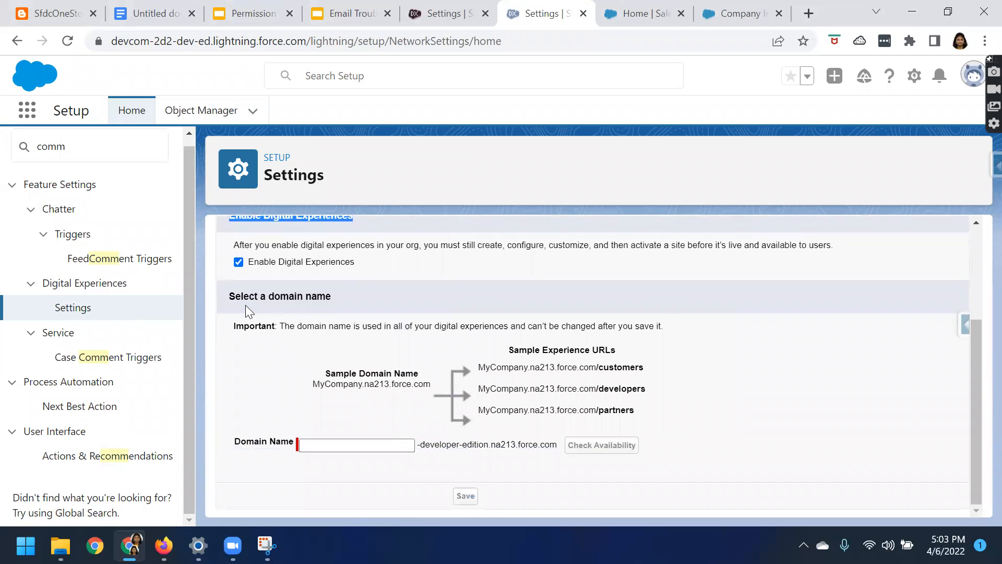
# Try "namsfdconestop" as the Digital Experiences domain name and check its availability
pyautogui.moveTo(232, 301); pyautogui.dragTo(330, 297)
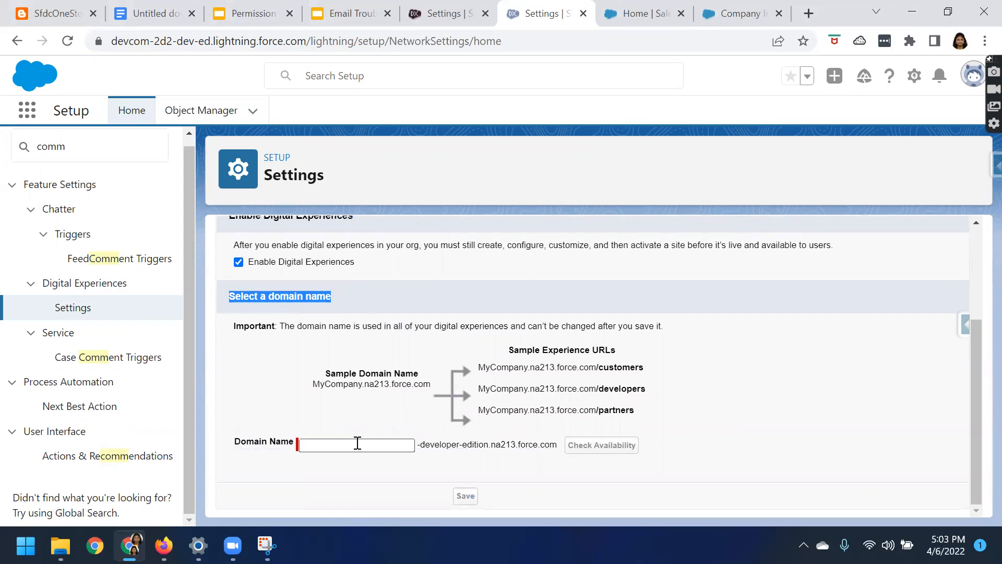
pyautogui.click(356, 444)
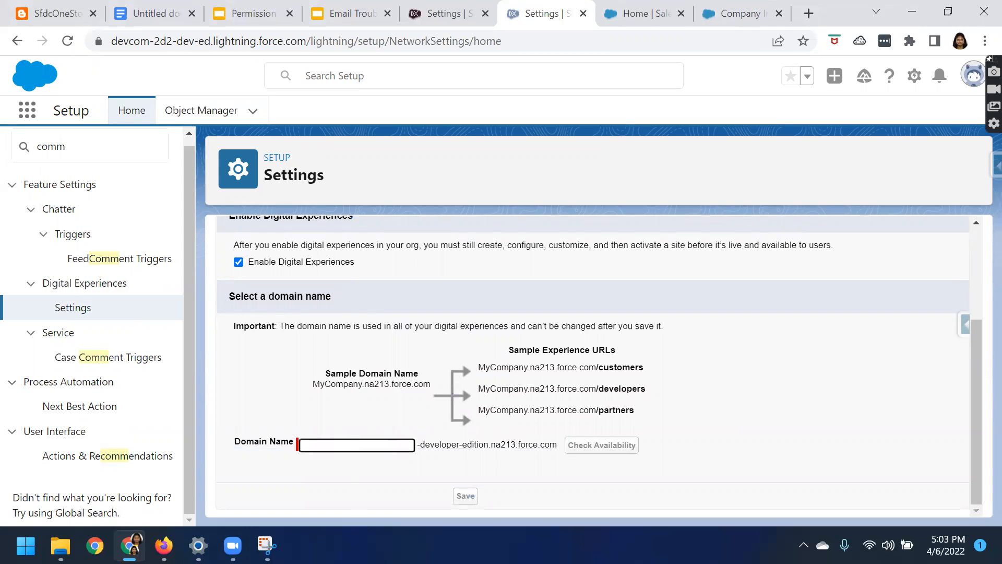
pyautogui.write('nam')
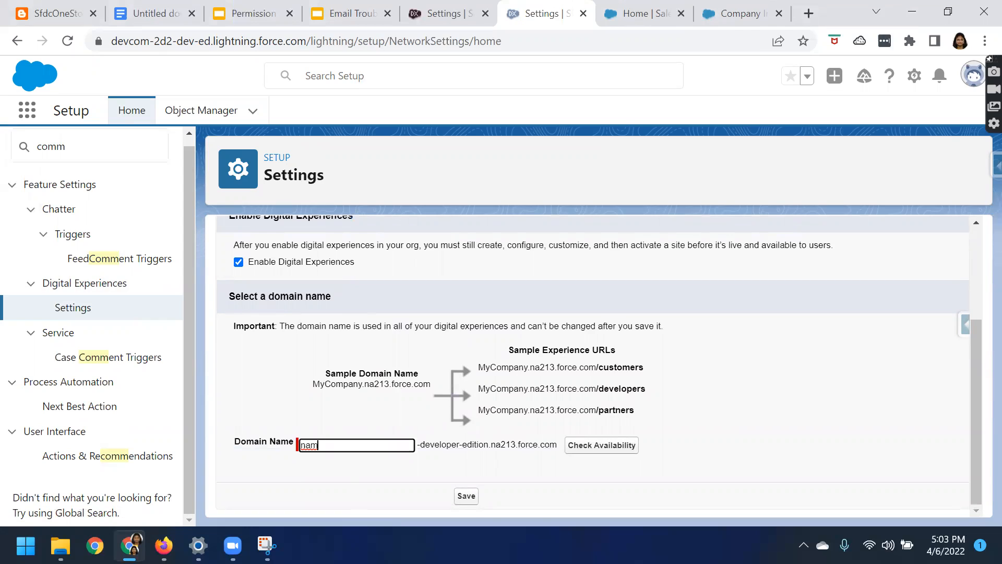
pyautogui.write('sfdconestop')
pyautogui.click(604, 449)
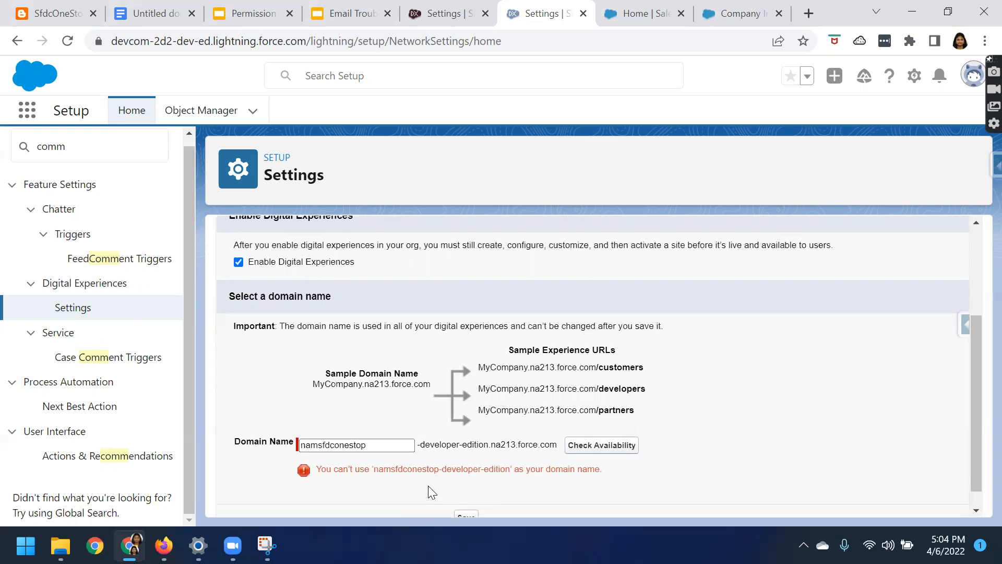
# Append 22 to the domain name, making it "namsfdconestop22", and check its availability
pyautogui.click(321, 445)
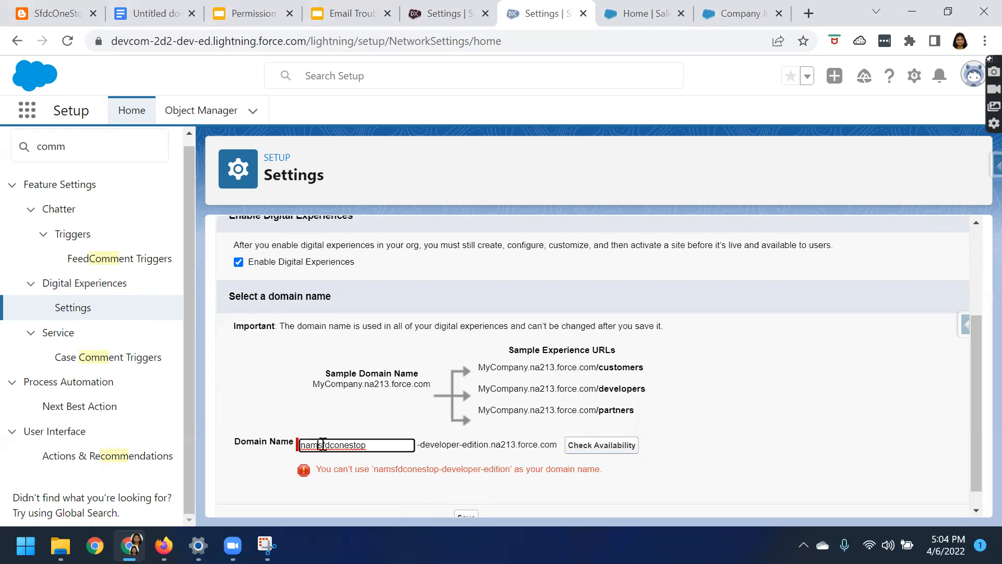
pyautogui.click(377, 447)
pyautogui.write('20')
pyautogui.press('BackSpace')
pyautogui.write('2')
pyautogui.click(603, 448)
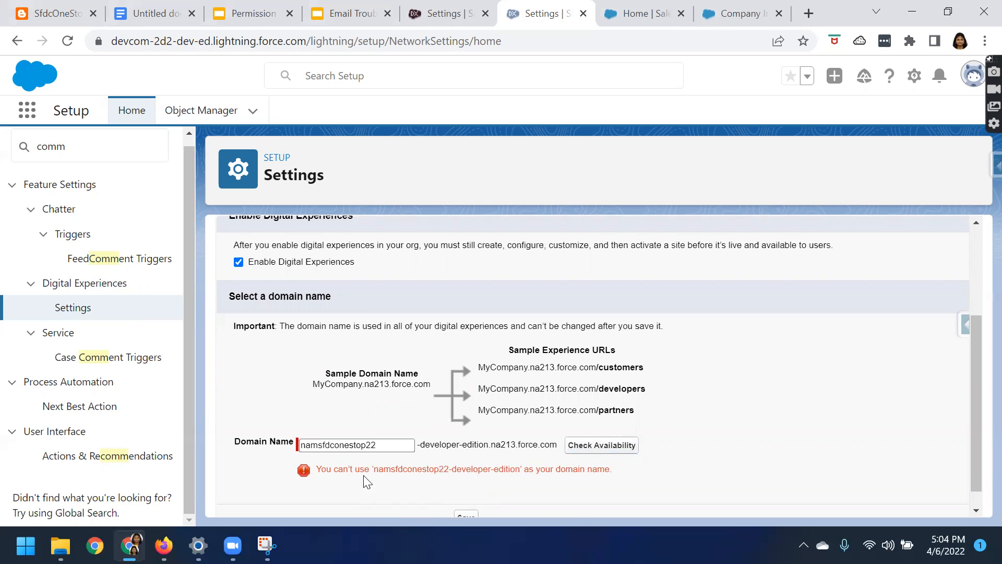
# Try "sfdconestopnamnay" as the domain name, checking its availability and cancelling the registration confirmation
pyautogui.moveTo(399, 444); pyautogui.dragTo(300, 447)
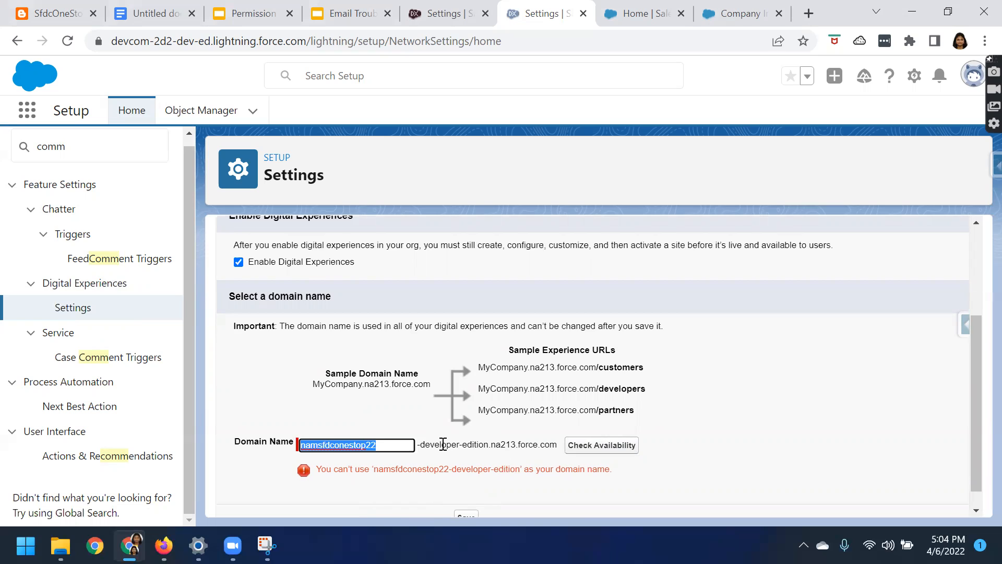
pyautogui.write('s')
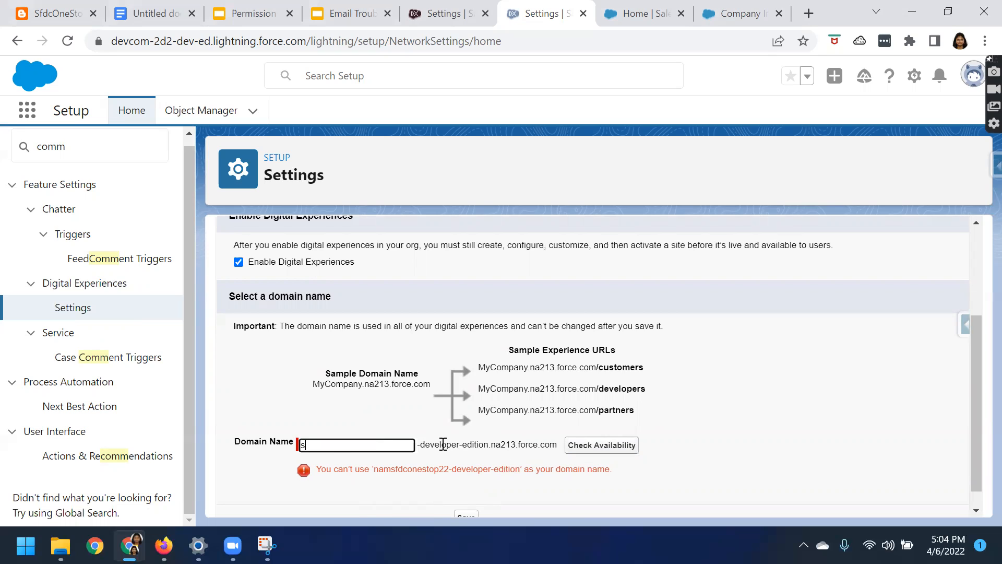
pyautogui.write('fdconestopnamrathanay')
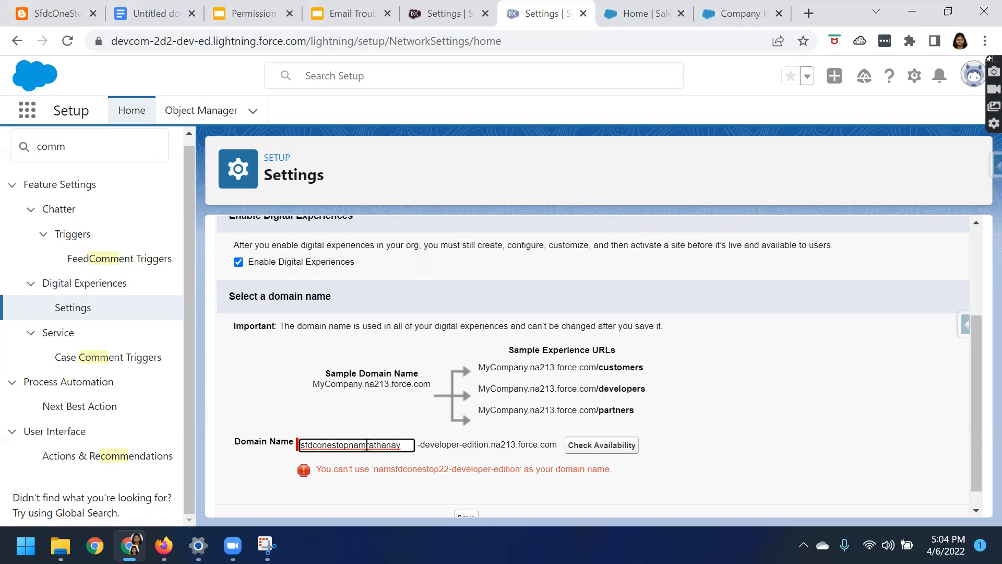
pyautogui.moveTo(366, 444); pyautogui.dragTo(409, 444)
pyautogui.write('nay')
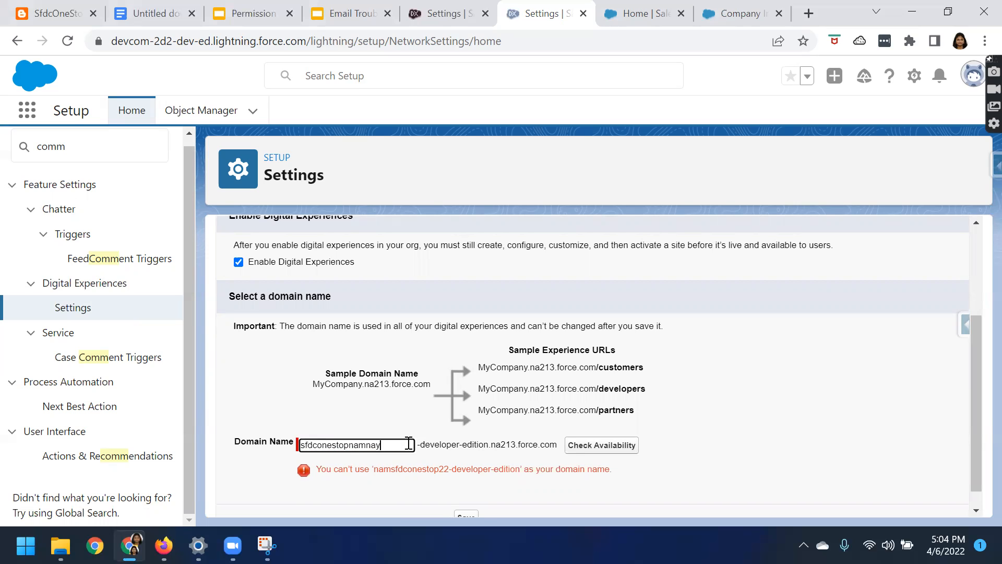
pyautogui.scroll(-1, 466, 473)
pyautogui.click(602, 426)
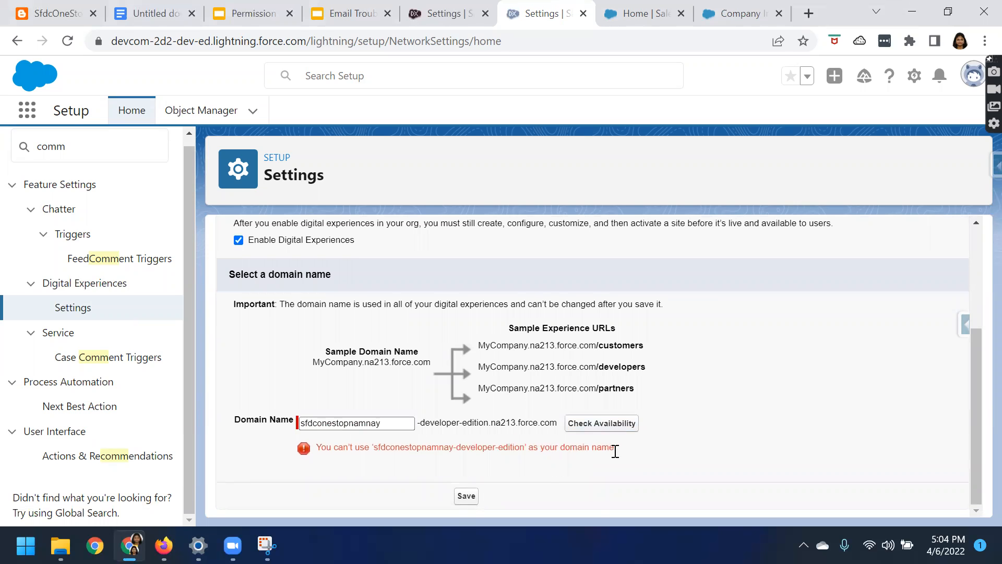
pyautogui.click(466, 496)
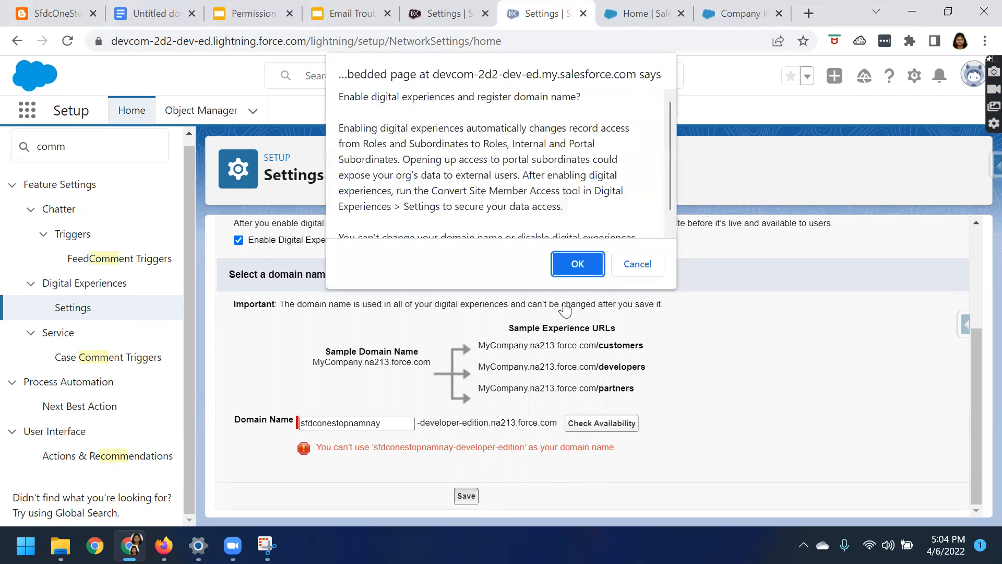
pyautogui.click(626, 272)
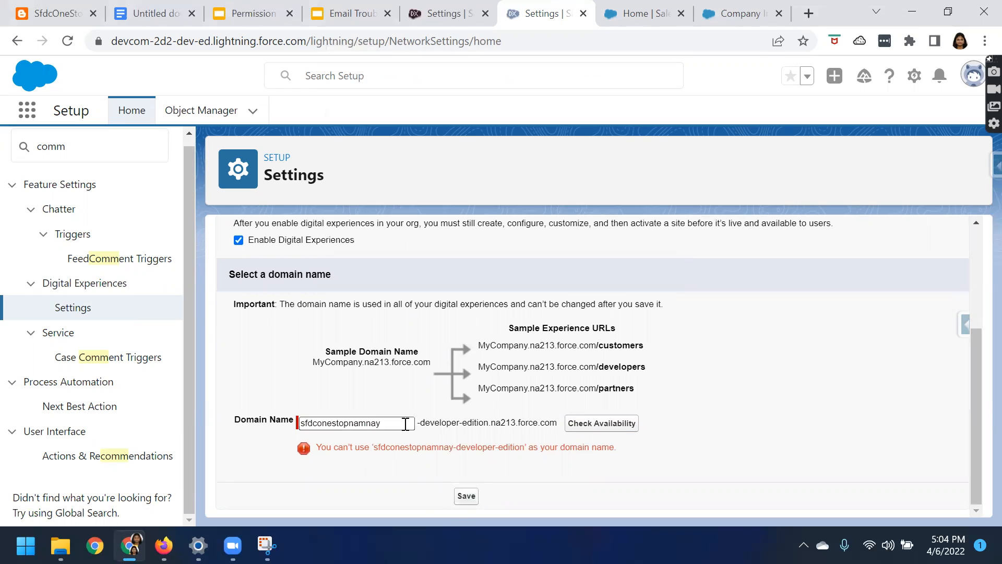
# Replace the domain name with "onestopindia" and check its availability
pyautogui.moveTo(405, 424); pyautogui.dragTo(296, 409)
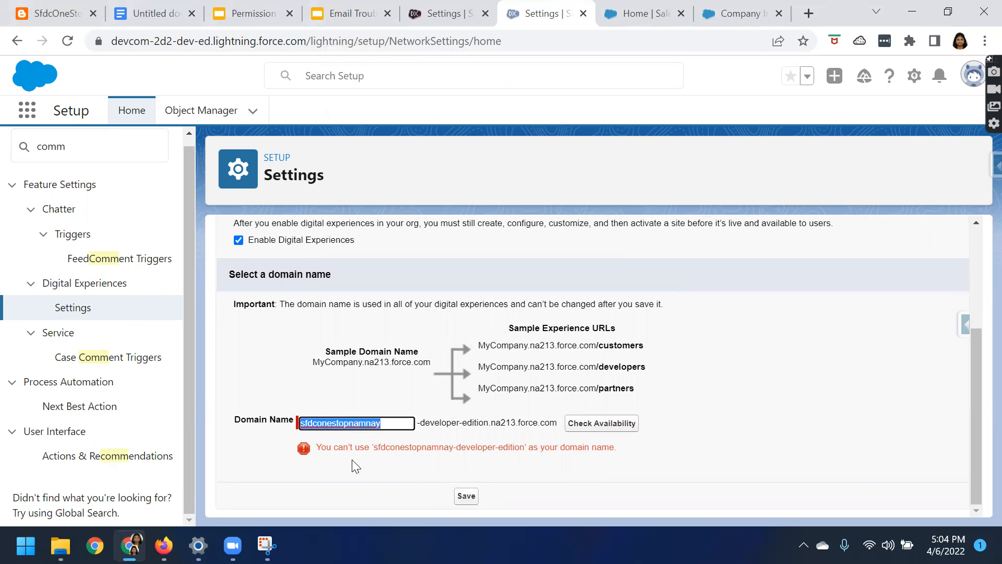
pyautogui.write('on')
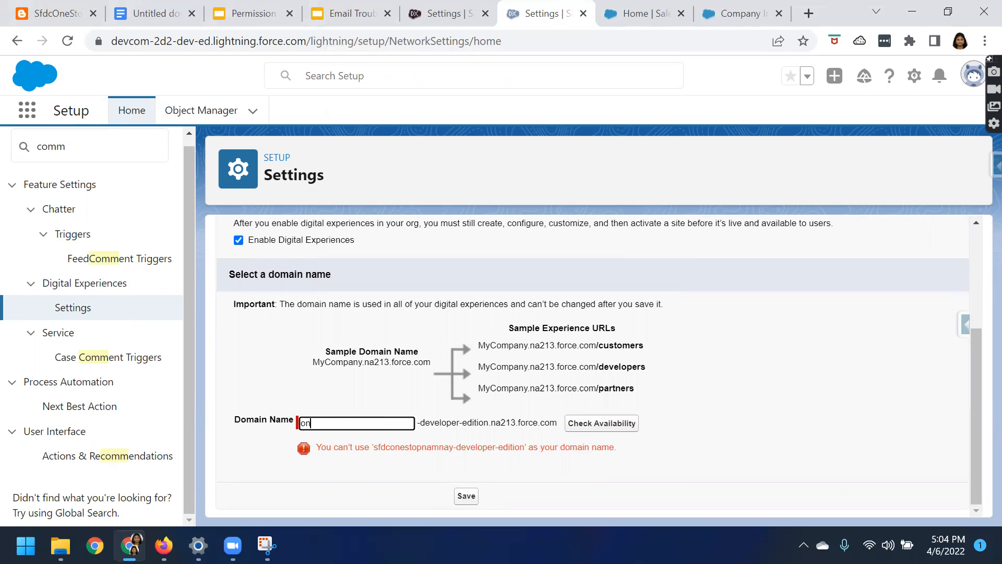
pyautogui.write('estopindia')
pyautogui.click(598, 417)
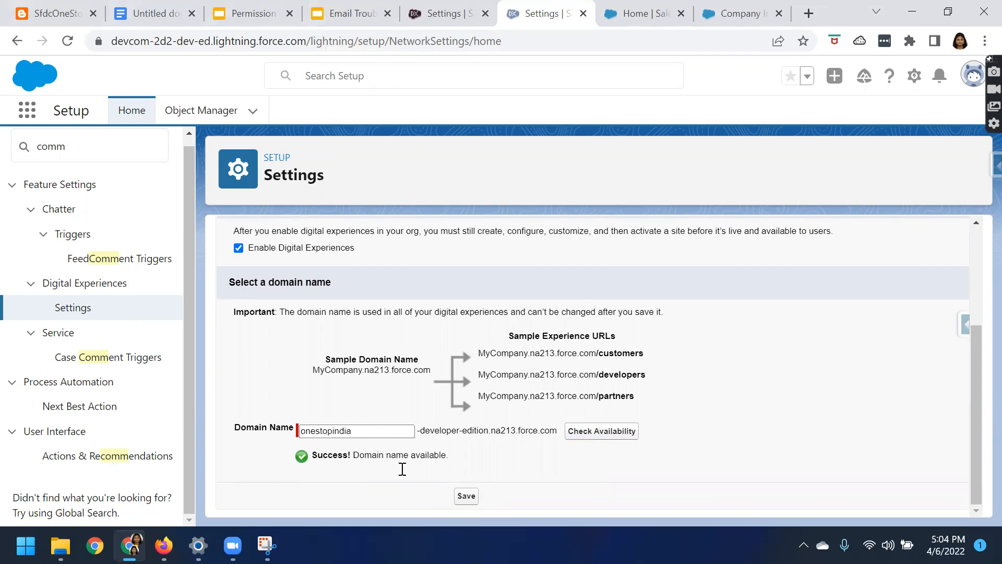
# Save and confirm enabling digital experiences with the registered domain, and allow the All Sites page to open in a new tab
pyautogui.click(466, 495)
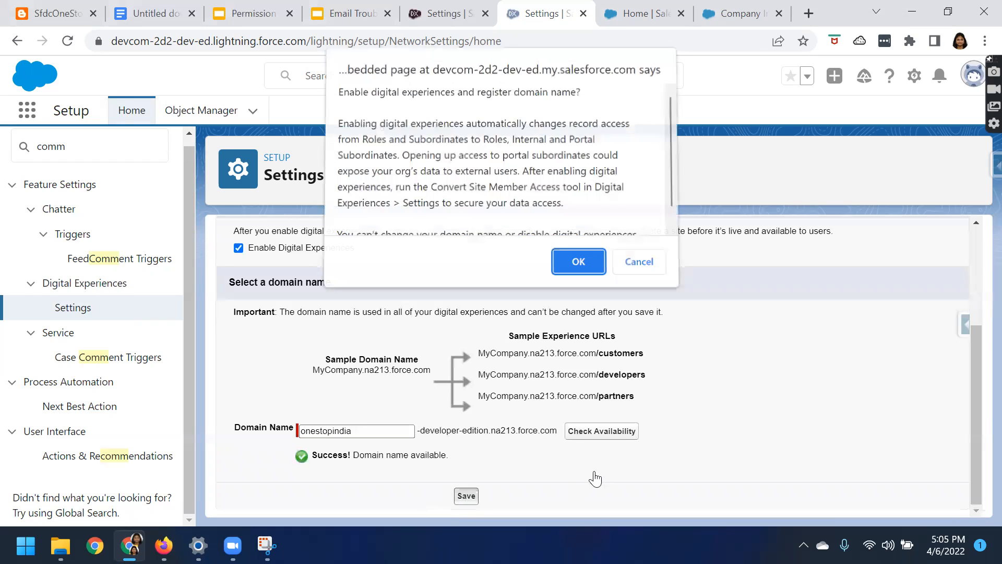
pyautogui.click(577, 266)
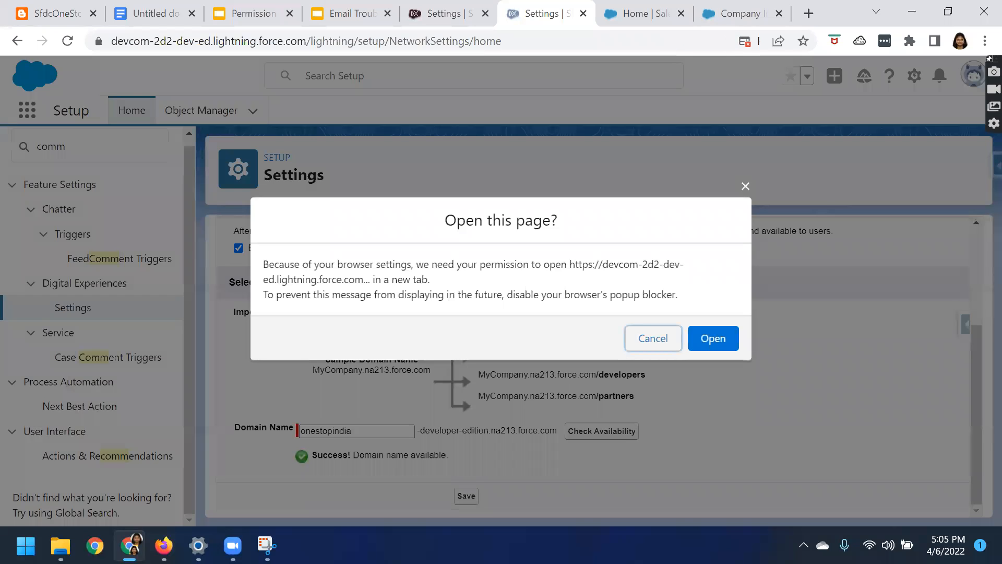
pyautogui.click(711, 338)
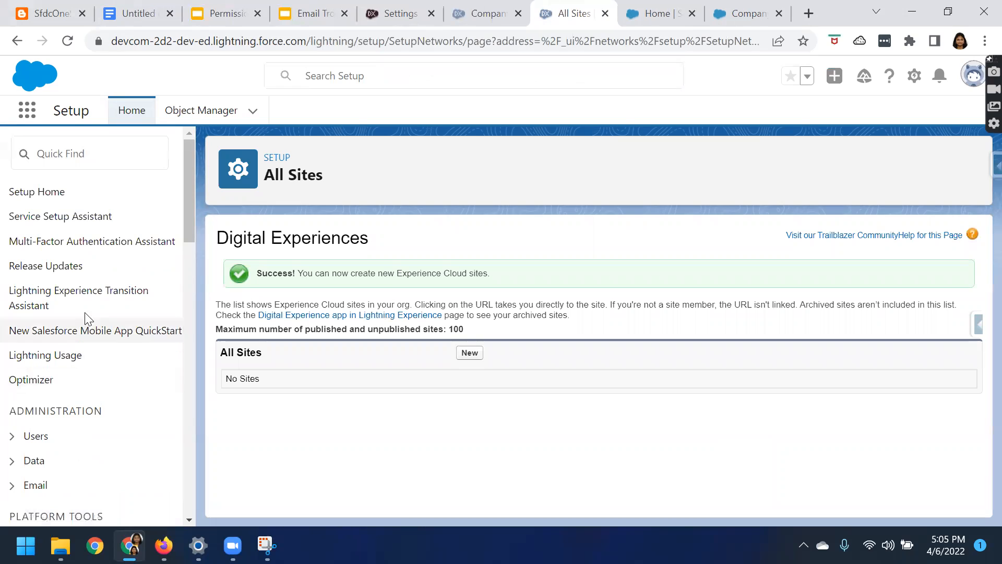
pyautogui.scroll(-4, 86, 344)
pyautogui.scroll(-4, 85, 343)
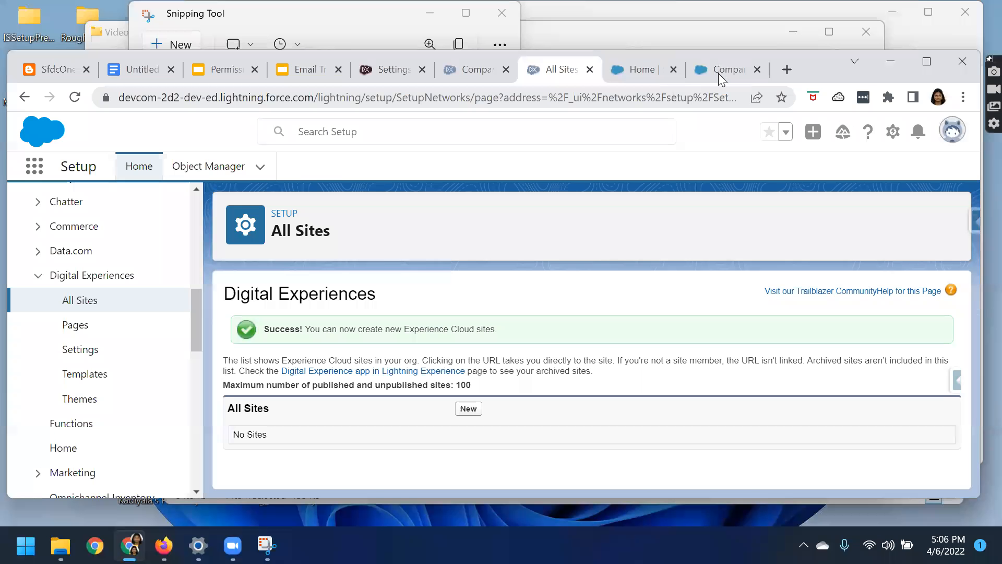
# Switch to the trial org's Company Information page and search Setup for "digit"
pyautogui.click(718, 73)
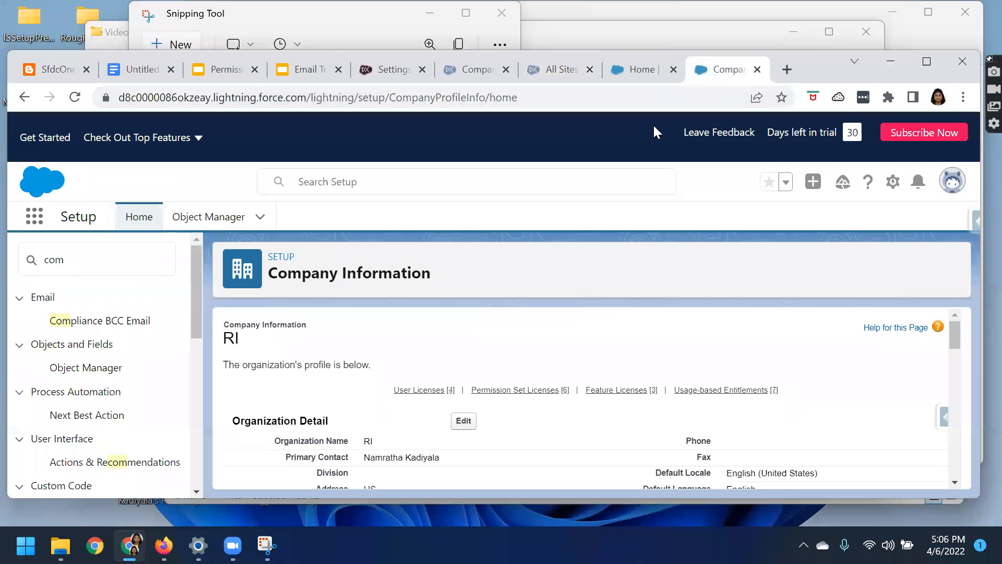
pyautogui.click(927, 61)
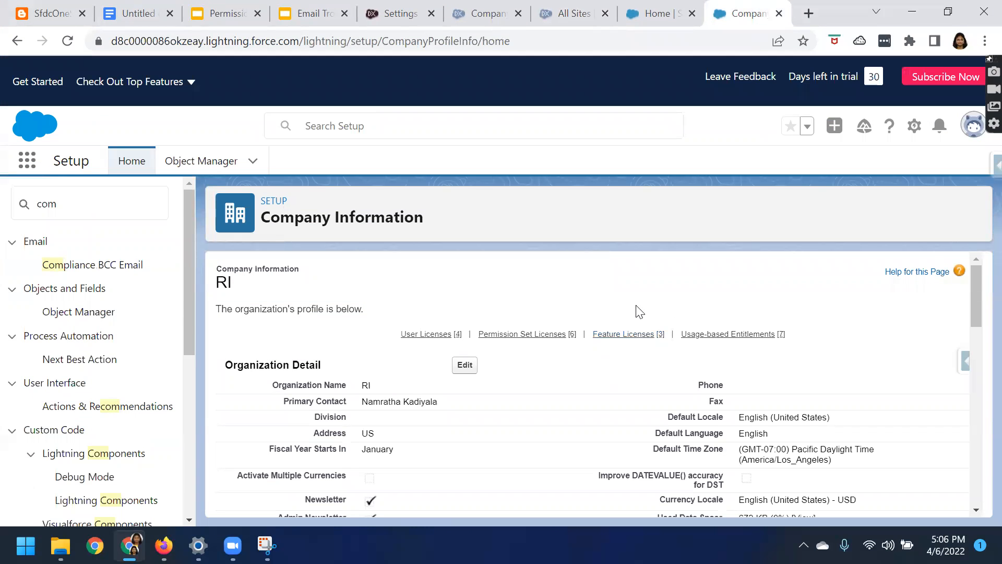
pyautogui.click(48, 203)
pyautogui.doubleClick(48, 203)
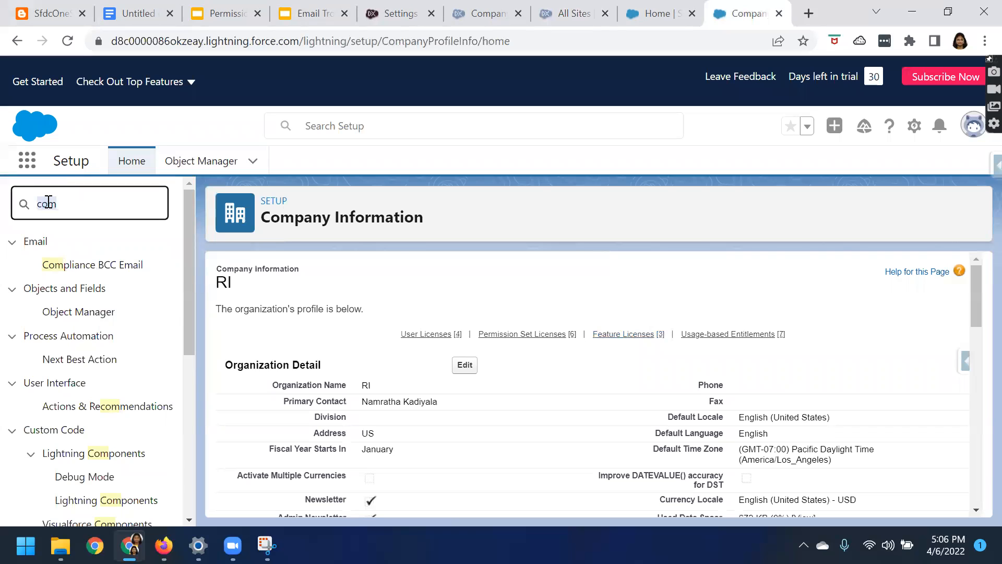
pyautogui.write('d')
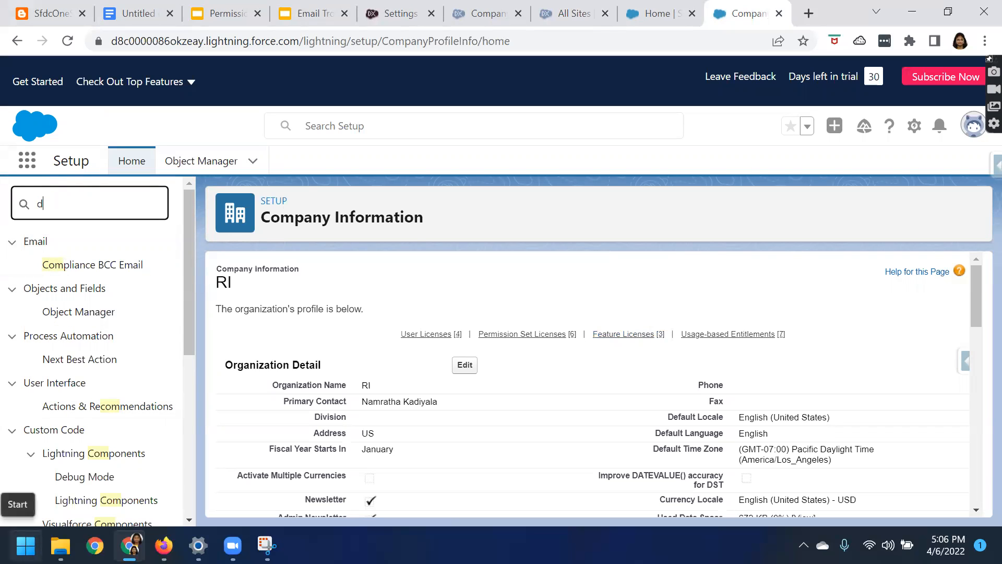
pyautogui.write('igit')
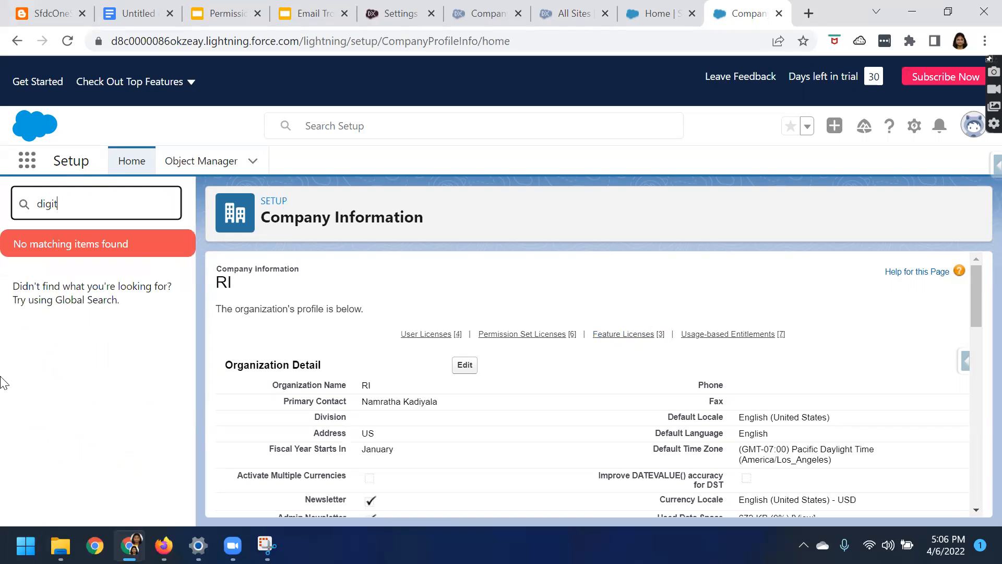
# Search the trial org's Setup for "comm" and review the organization edition and user licenses
pyautogui.doubleClick(49, 204)
pyautogui.write('comm')
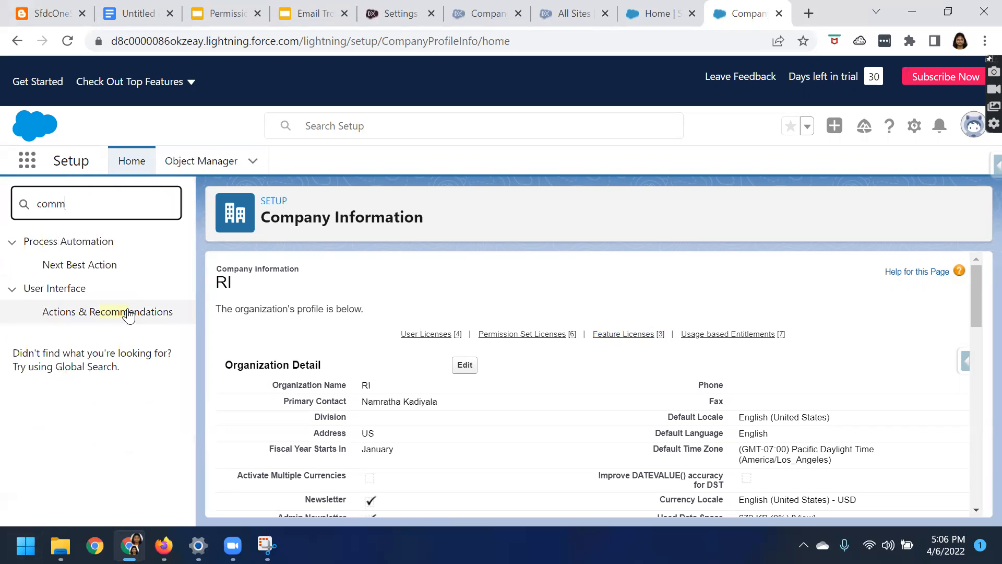
pyautogui.scroll(-10, 479, 364)
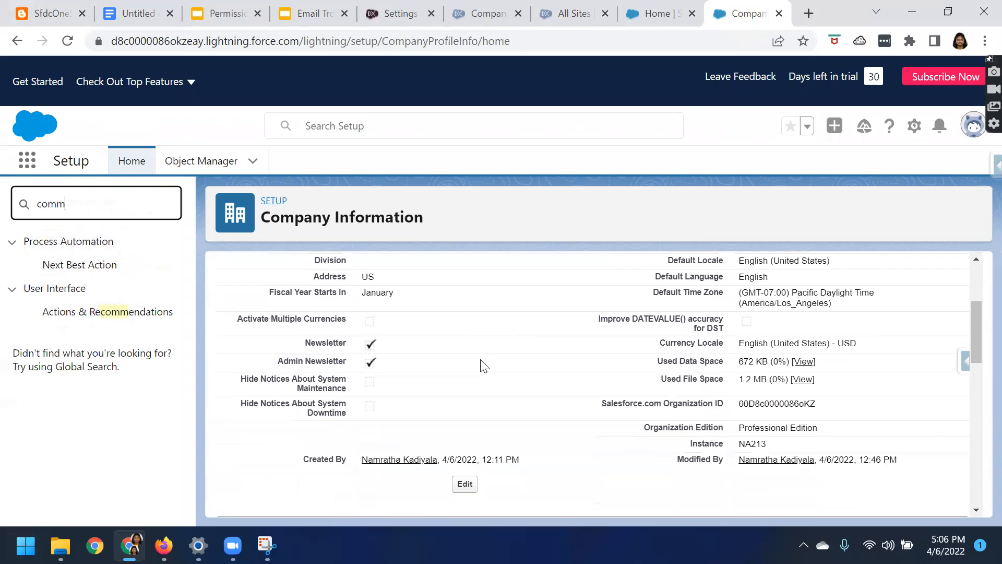
pyautogui.scroll(3, 392, 412)
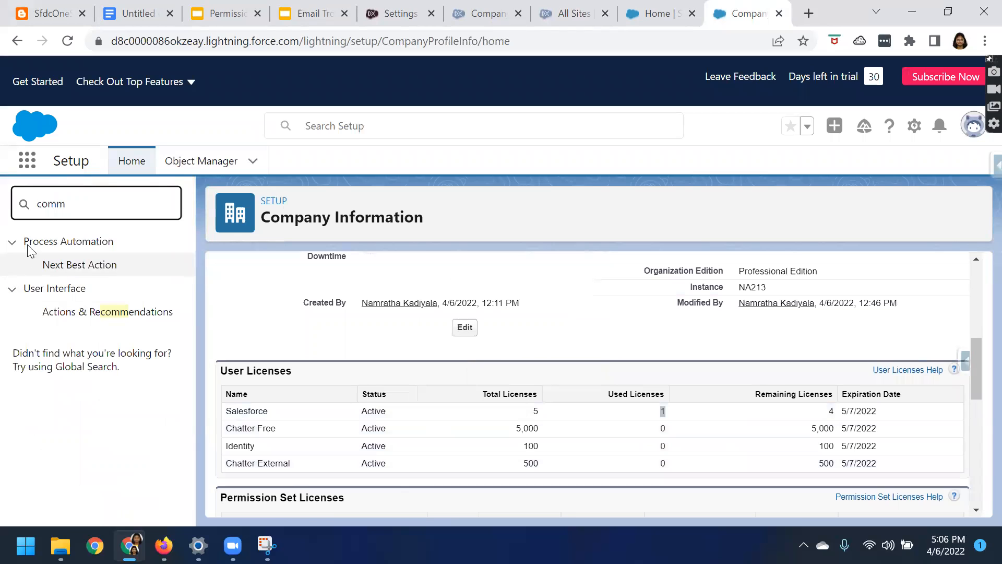
# Return to the developer org's Company Information page and examine its organization edition and the "comm" Setup search entries
pyautogui.click(947, 11)
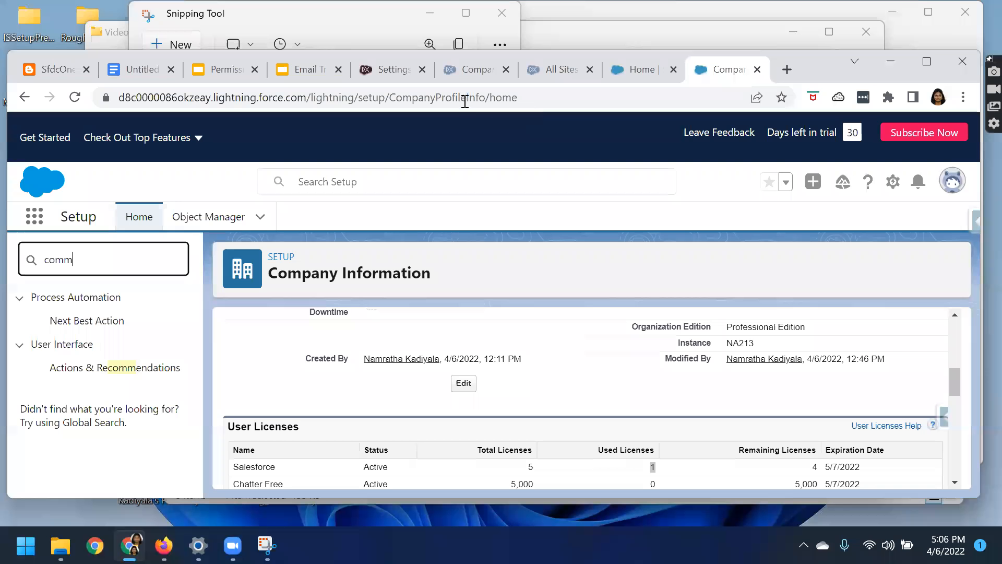
pyautogui.click(460, 71)
pyautogui.click(926, 61)
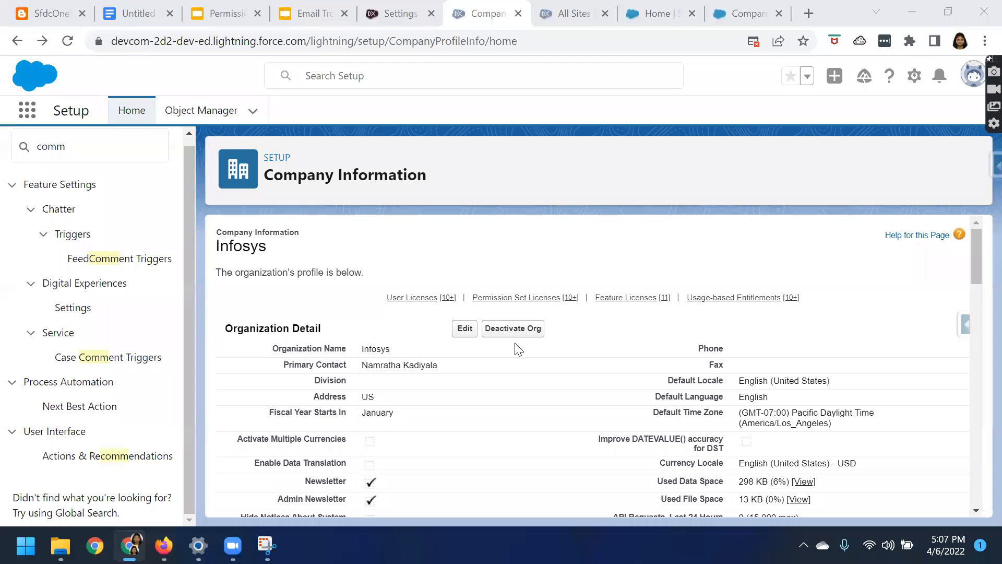
pyautogui.click(933, 17)
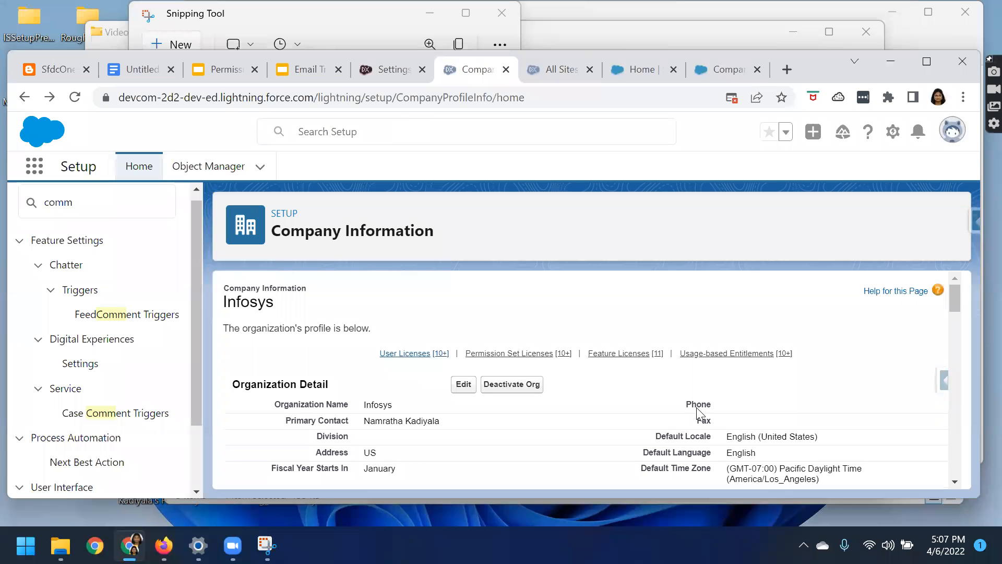
pyautogui.scroll(-1, 673, 368)
pyautogui.scroll(-3, 673, 368)
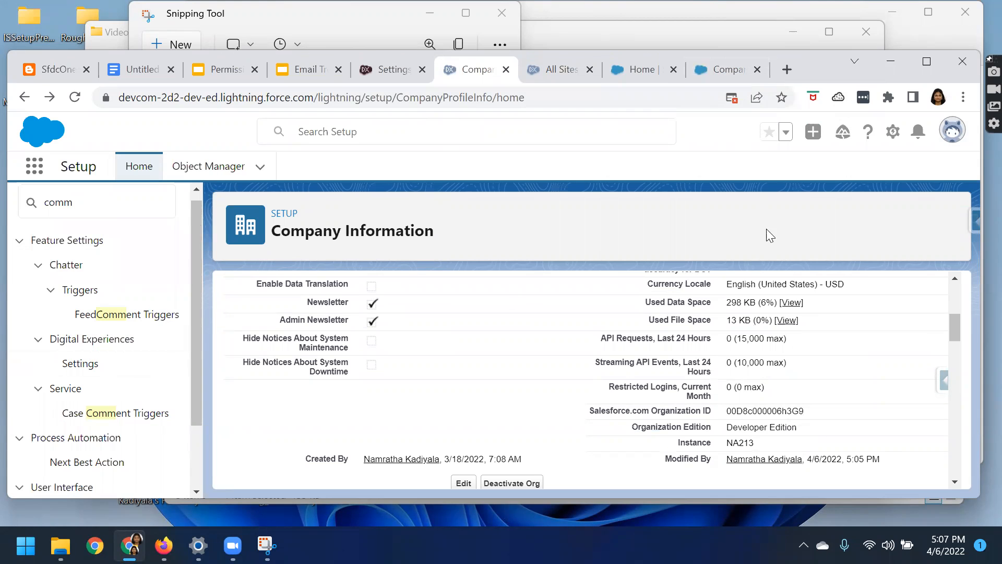
pyautogui.click(917, 62)
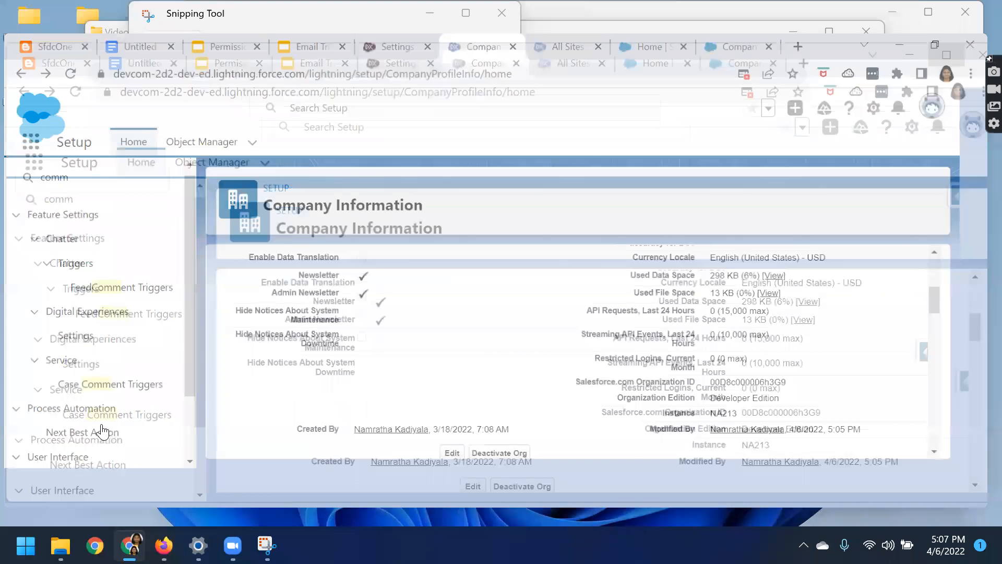
pyautogui.click(82, 152)
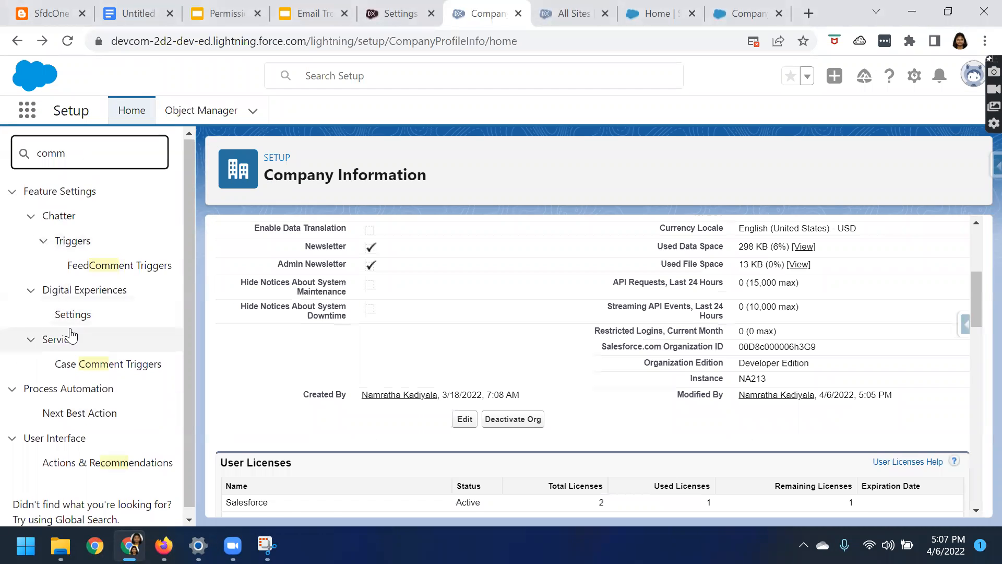
# Reload the developer org's Company Information page and search Setup for "comm" again
pyautogui.write('u')
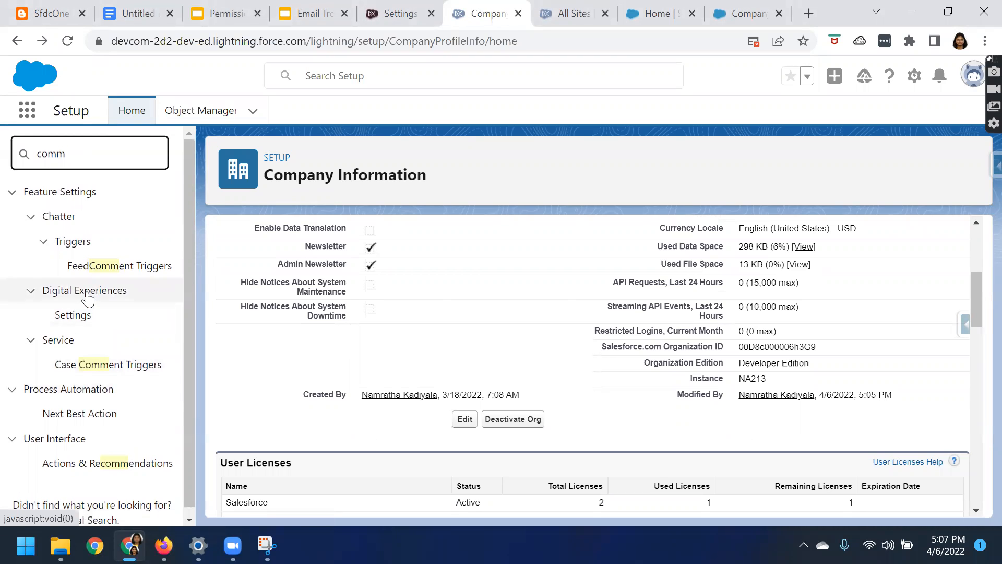
pyautogui.click(63, 47)
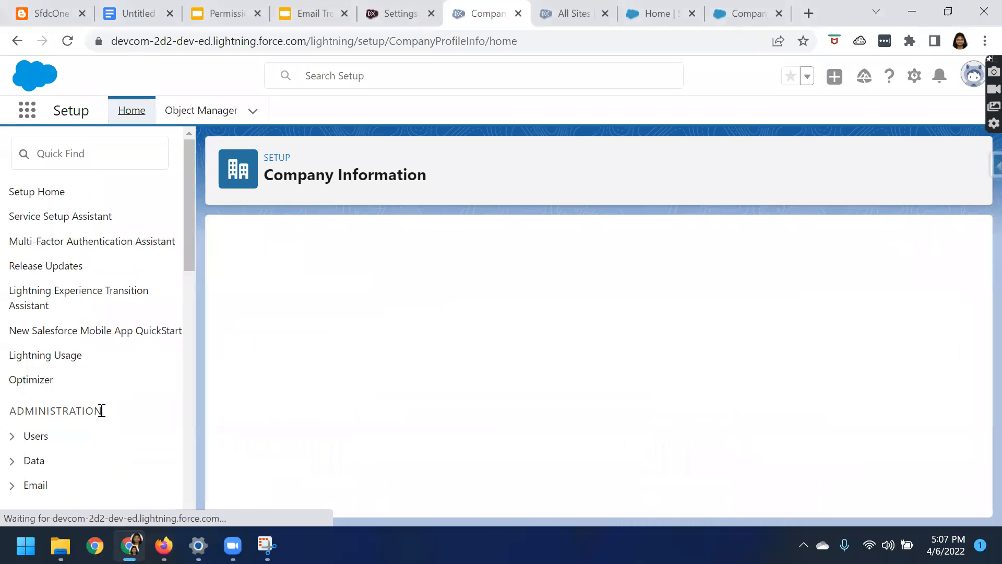
pyautogui.click(52, 154)
pyautogui.write('c')
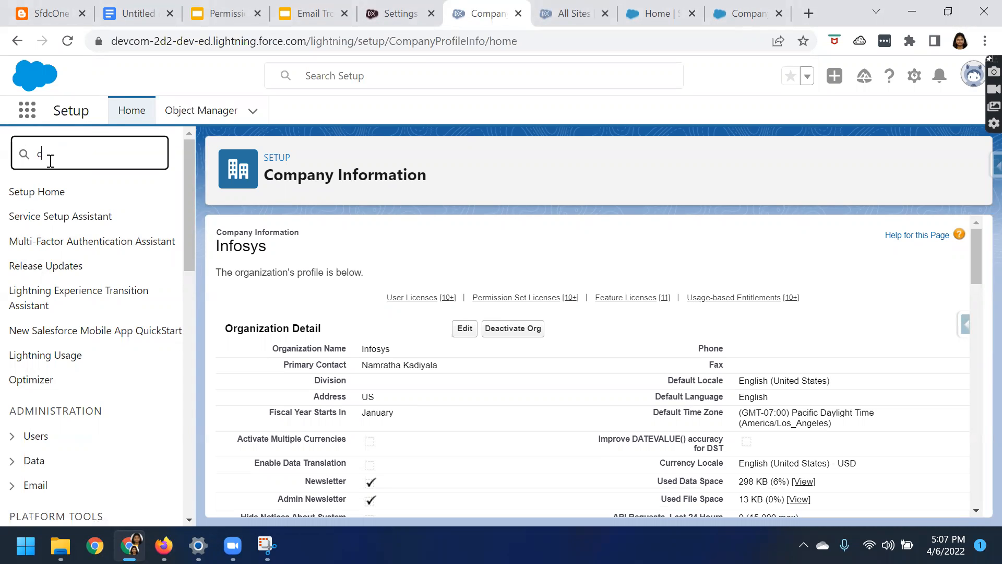
pyautogui.write('omm')
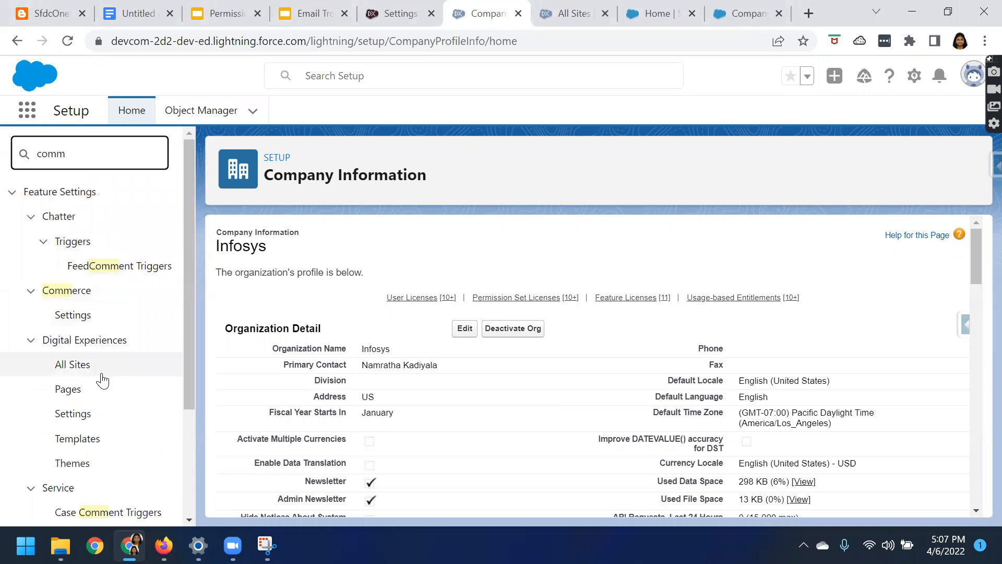
# Open the All Sites page under Digital Experiences and start creating a new site
pyautogui.scroll(-2, 102, 380)
pyautogui.click(77, 289)
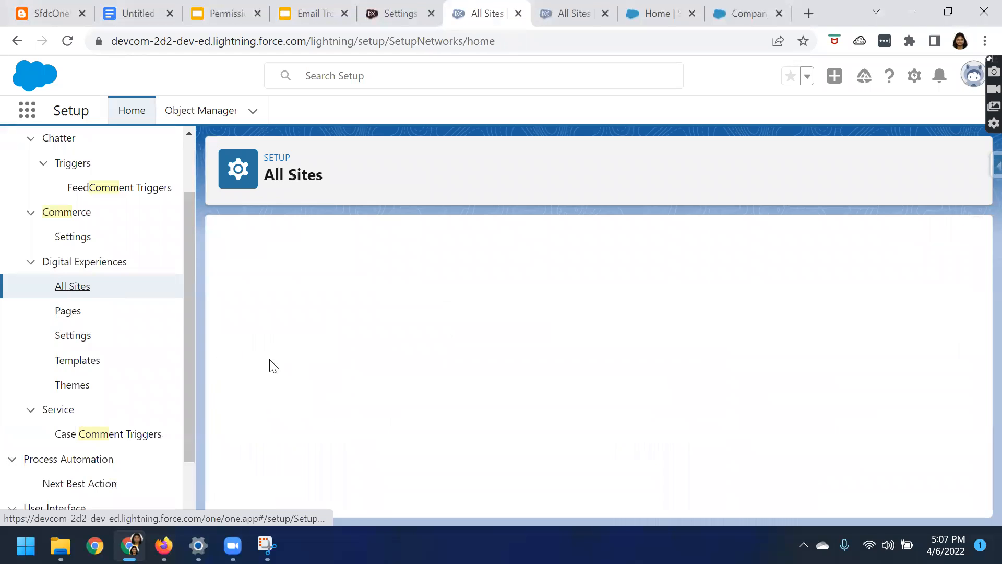
pyautogui.click(470, 318)
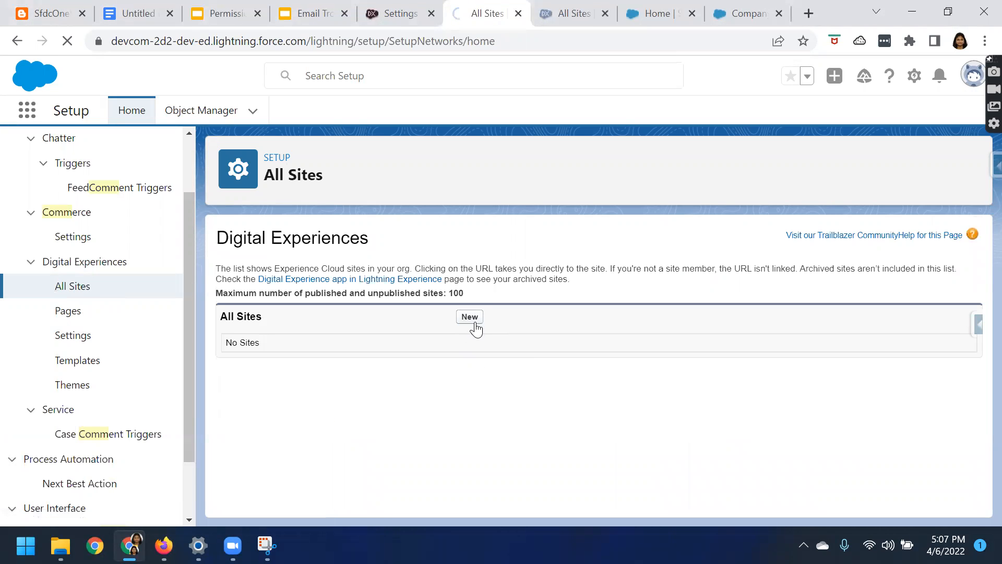